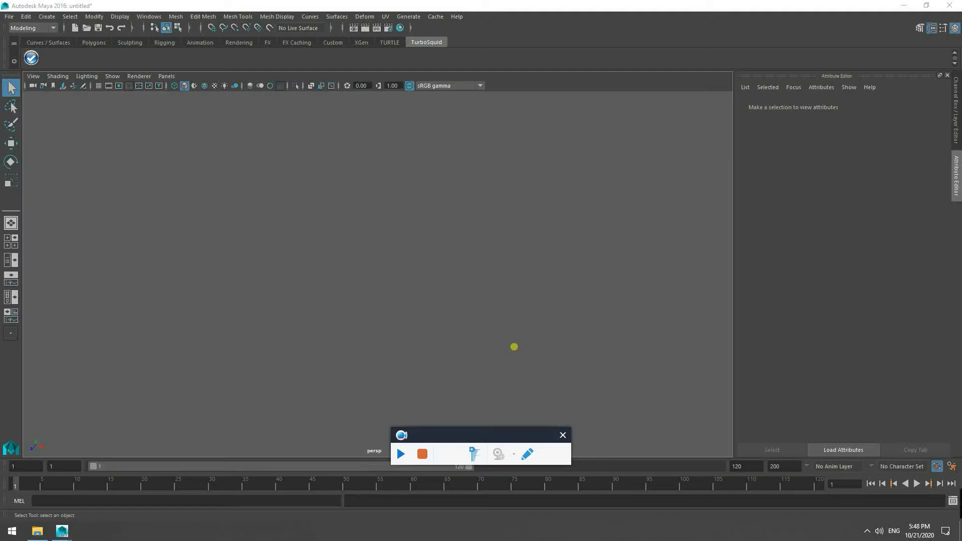
- Import chair_tuts.fbx from the CHAIR_TUTS folder into the empty scene
{"action": "left_click_drag", "start_coordinate": [469, 434], "coordinate": [680, 408]}
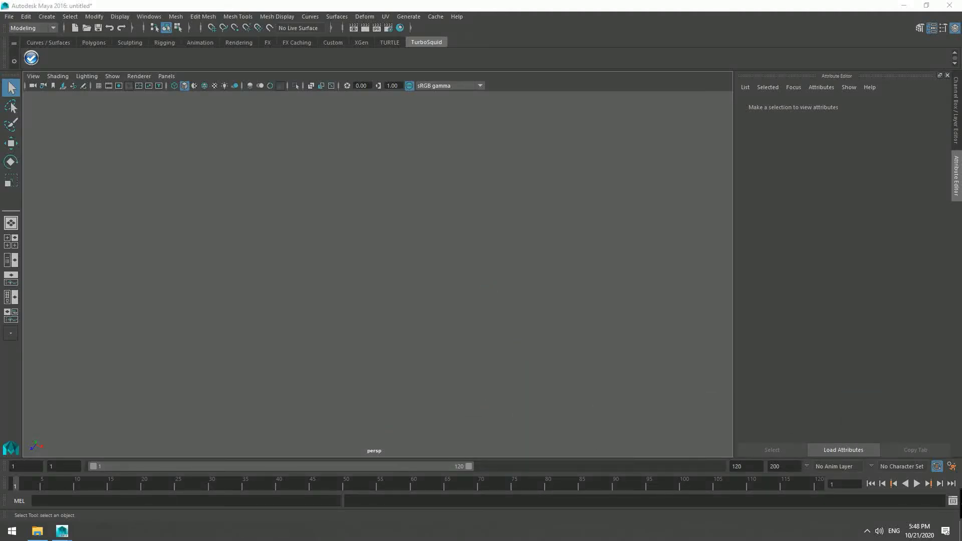
{"action": "left_click", "coordinate": [9, 16]}
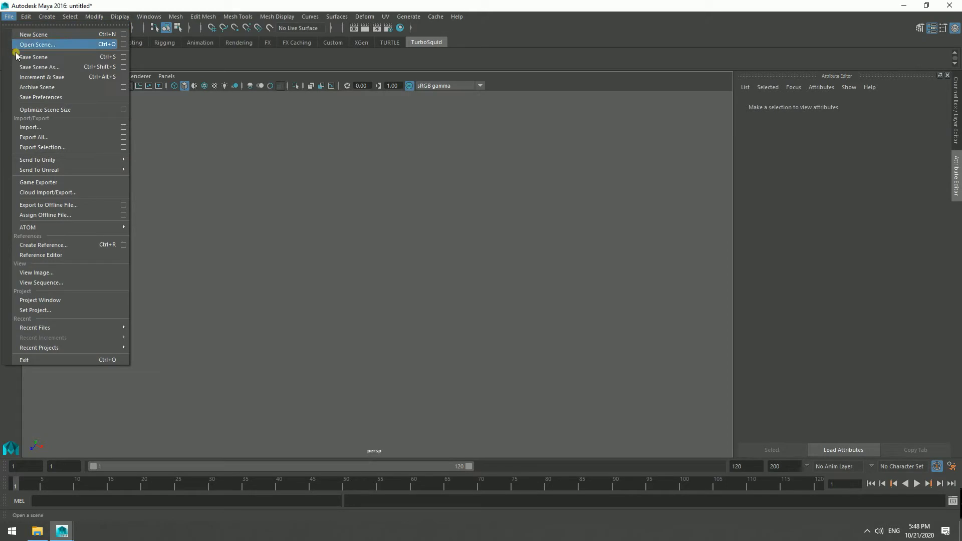
{"action": "left_click", "coordinate": [54, 127]}
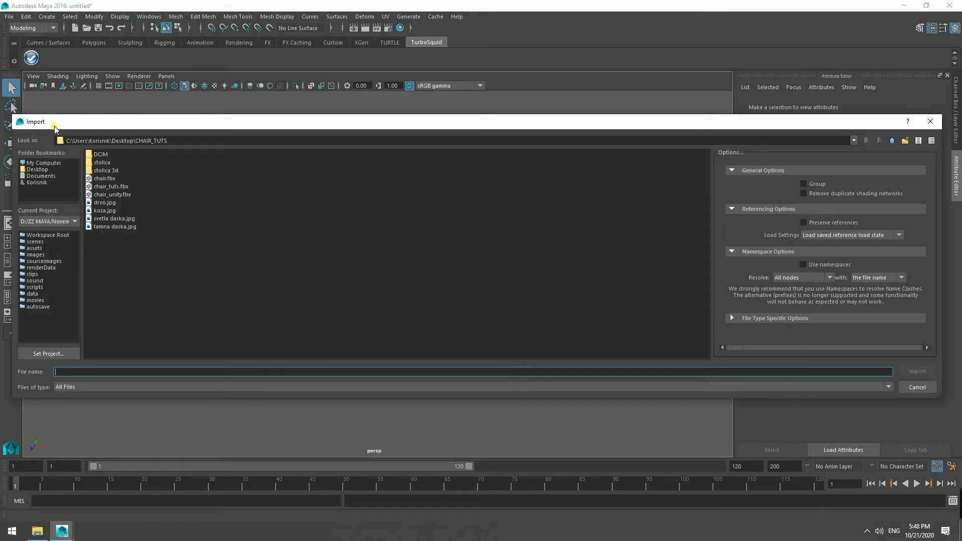
{"action": "left_click", "coordinate": [111, 186]}
{"action": "left_click", "coordinate": [915, 372]}
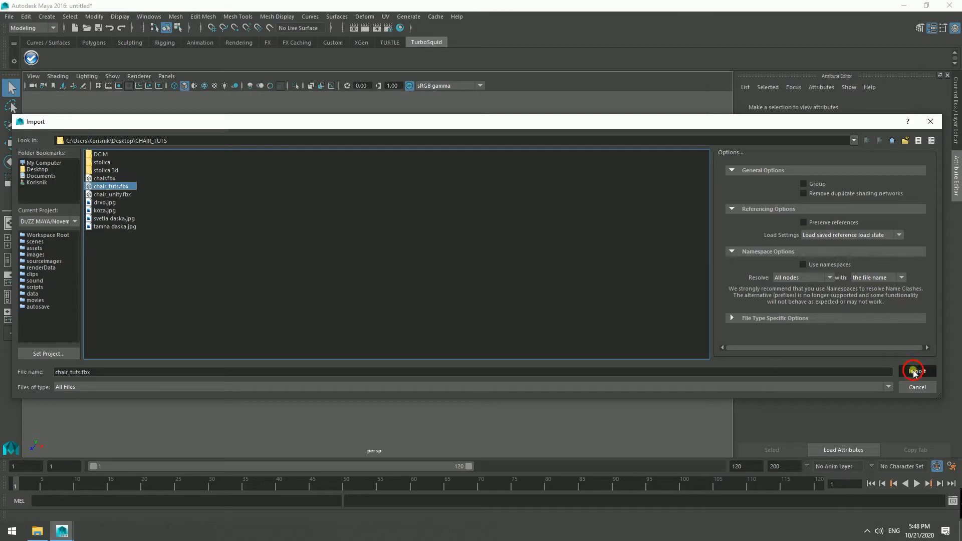
{"action": "key", "text": "f"}
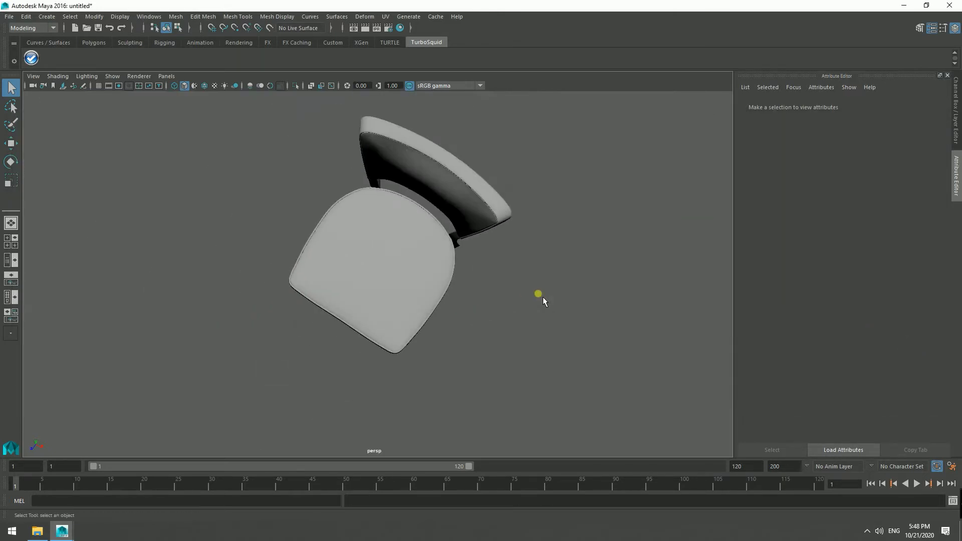
{"action": "scroll", "coordinate": [542, 296], "scroll_direction": "down", "scroll_amount": 2}
{"action": "mouse_move", "coordinate": [542, 297]}
{"action": "left_mouse_down", "text": "alt"}
{"action": "mouse_move", "coordinate": [423, 264]}
{"action": "mouse_move", "coordinate": [443, 242]}
{"action": "mouse_move", "coordinate": [254, 172]}
{"action": "mouse_move", "coordinate": [507, 329]}
{"action": "left_mouse_up", "text": "alt"}
{"action": "mouse_move", "coordinate": [379, 315]}
{"action": "left_mouse_down", "text": "alt"}
{"action": "mouse_move", "coordinate": [423, 319]}
{"action": "mouse_move", "coordinate": [416, 307]}
{"action": "left_mouse_up", "text": "alt"}
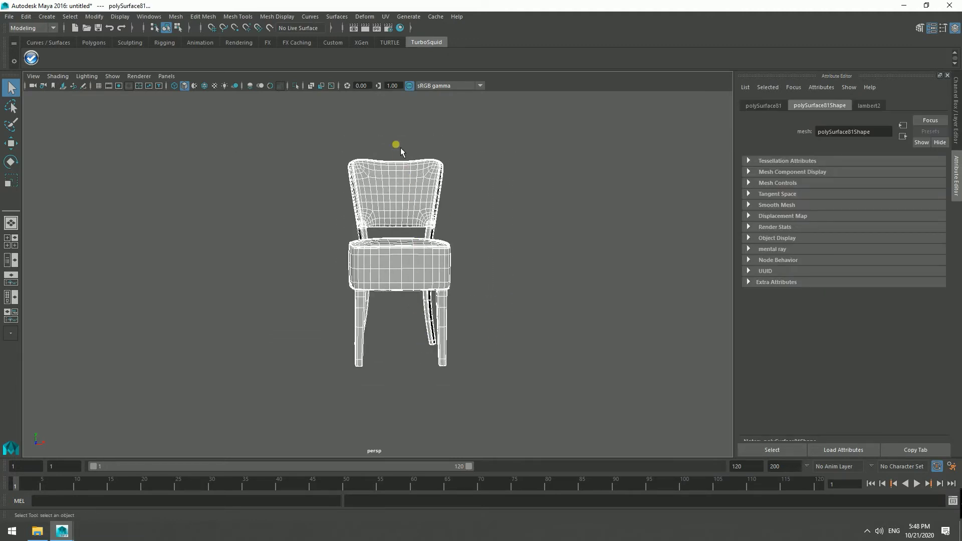
{"action": "left_click_drag", "start_coordinate": [396, 145], "coordinate": [417, 331]}
{"action": "mouse_move", "coordinate": [406, 242]}
{"action": "right_mouse_down"}
{"action": "mouse_move", "coordinate": [433, 514]}
{"action": "mouse_move", "coordinate": [481, 451]}
{"action": "right_mouse_up"}
{"action": "left_click_drag", "start_coordinate": [452, 361], "coordinate": [423, 339], "text": "alt"}
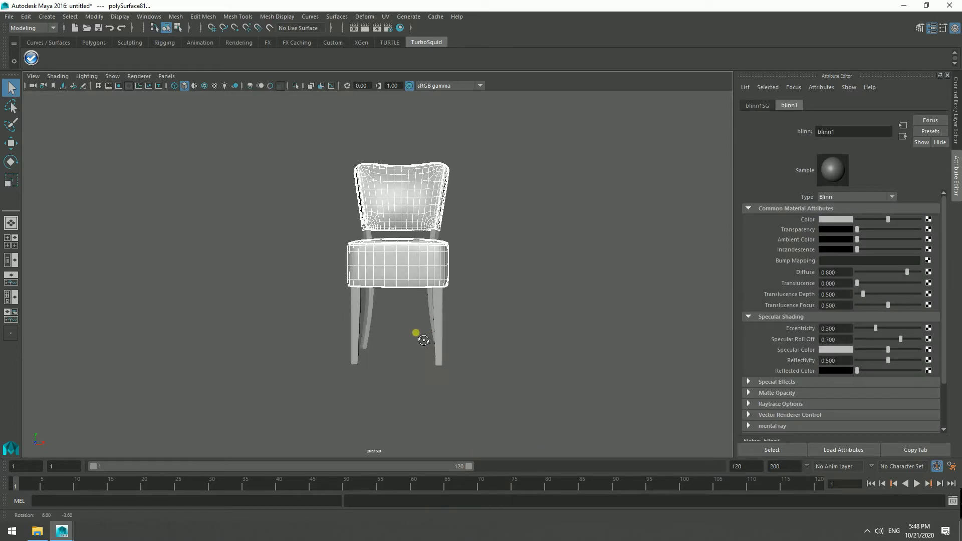
{"action": "left_click_drag", "start_coordinate": [296, 323], "coordinate": [496, 379]}
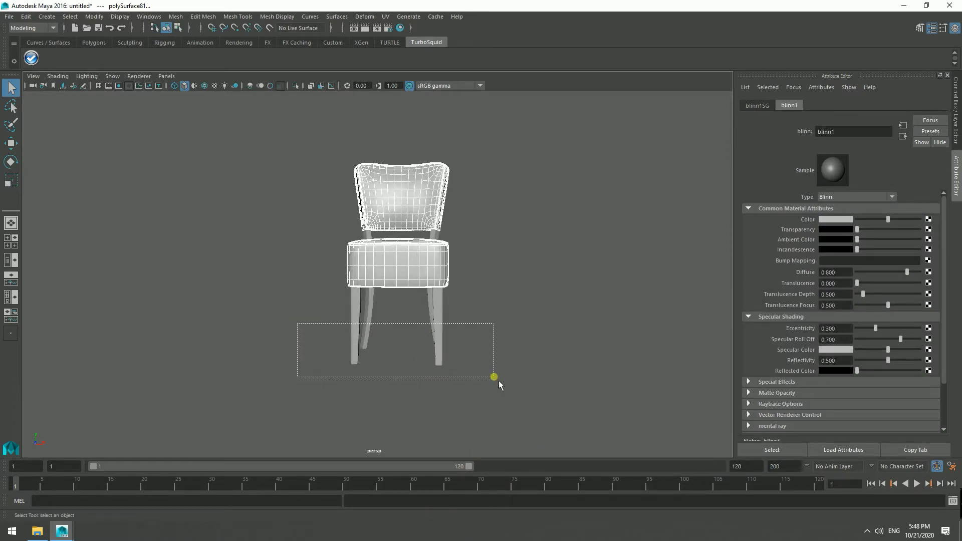
{"action": "right_click_drag", "start_coordinate": [407, 242], "coordinate": [402, 279]}
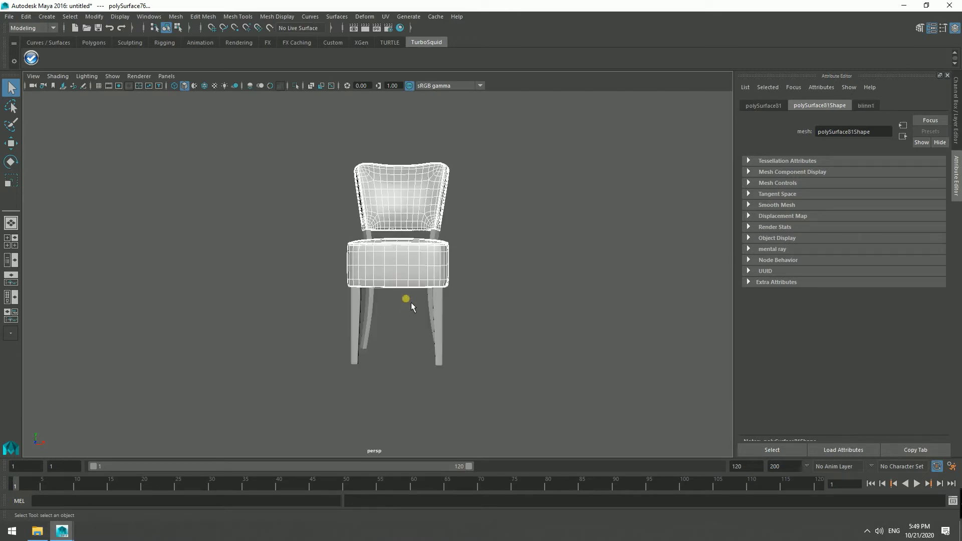
{"action": "left_click", "coordinate": [405, 269]}
- Map blinn1's Color to a File texture loaded with the koza.jpg leather image
{"action": "left_click", "coordinate": [867, 106]}
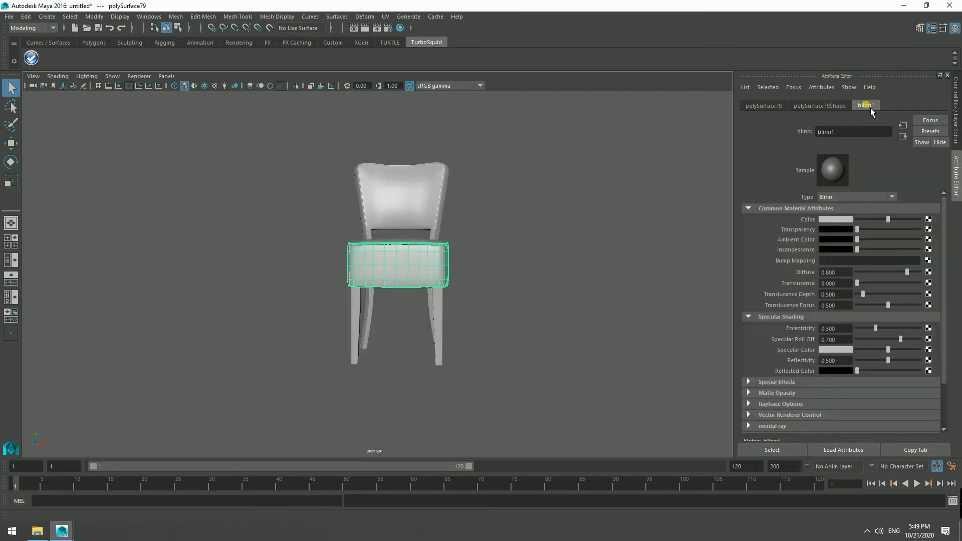
{"action": "left_click", "coordinate": [929, 220]}
{"action": "left_click", "coordinate": [377, 331]}
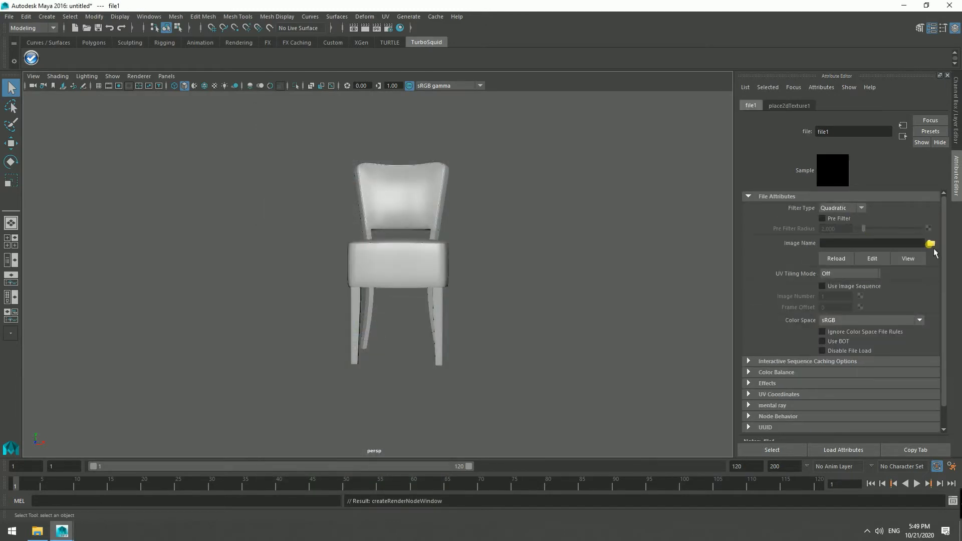
{"action": "left_click", "coordinate": [930, 244]}
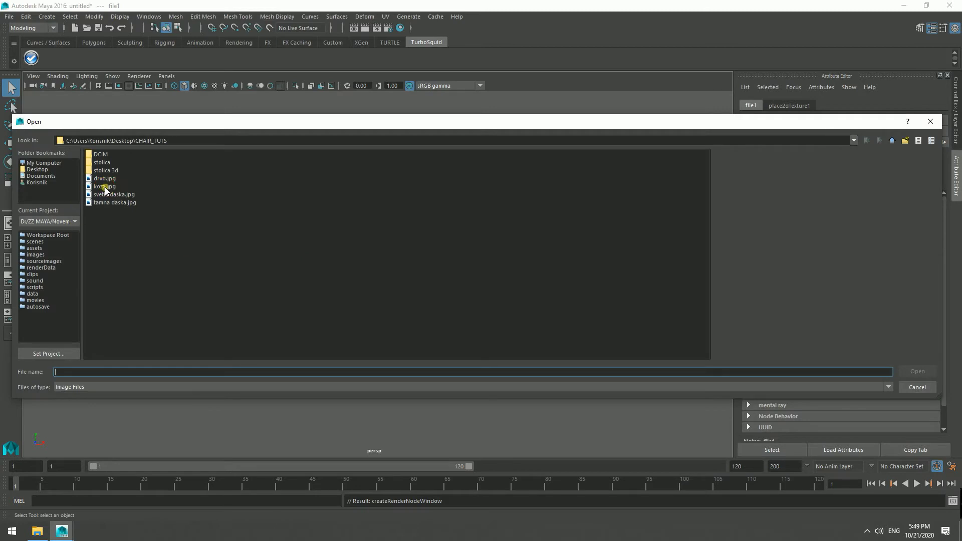
{"action": "left_click", "coordinate": [106, 188]}
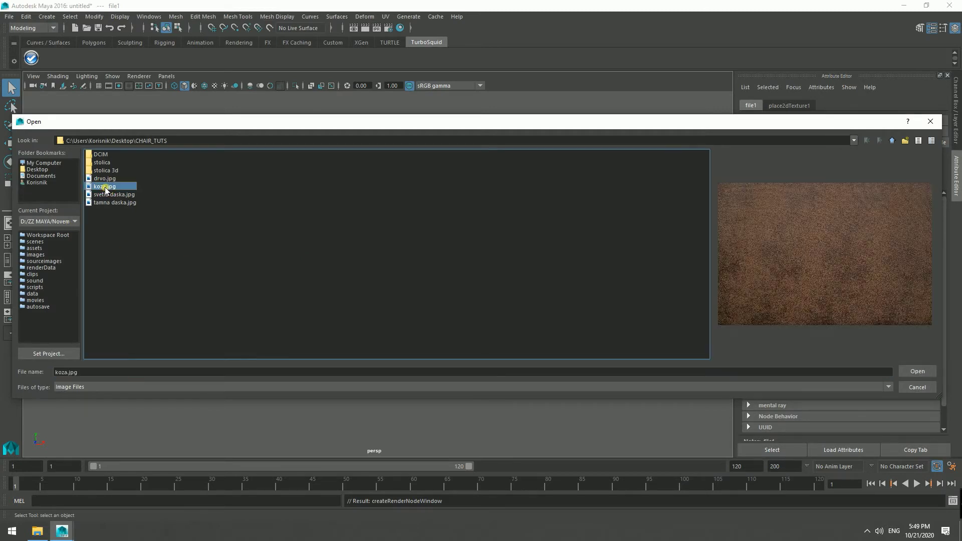
{"action": "left_click", "coordinate": [915, 371]}
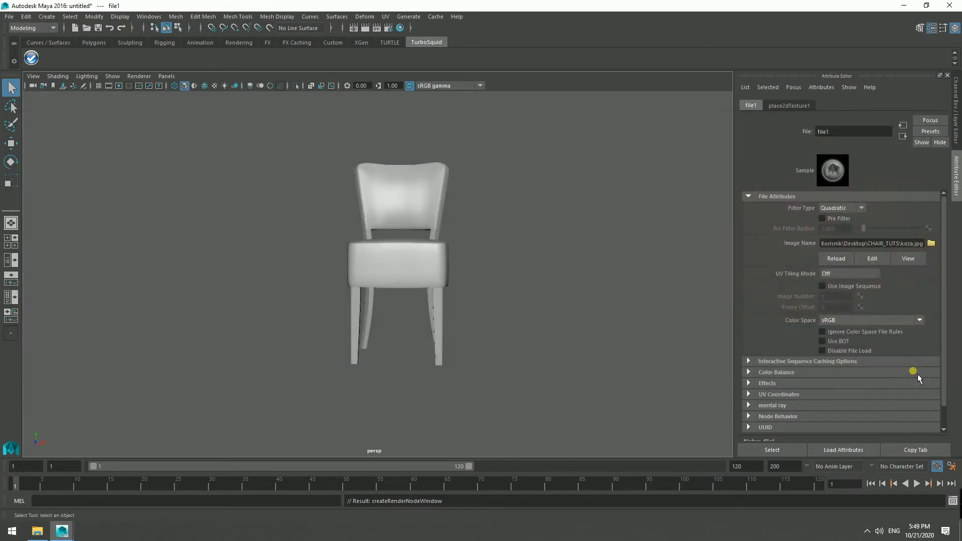
- Turn on textured viewport display, inspect the leather seat, and select the chair legs
{"action": "left_click", "coordinate": [219, 87]}
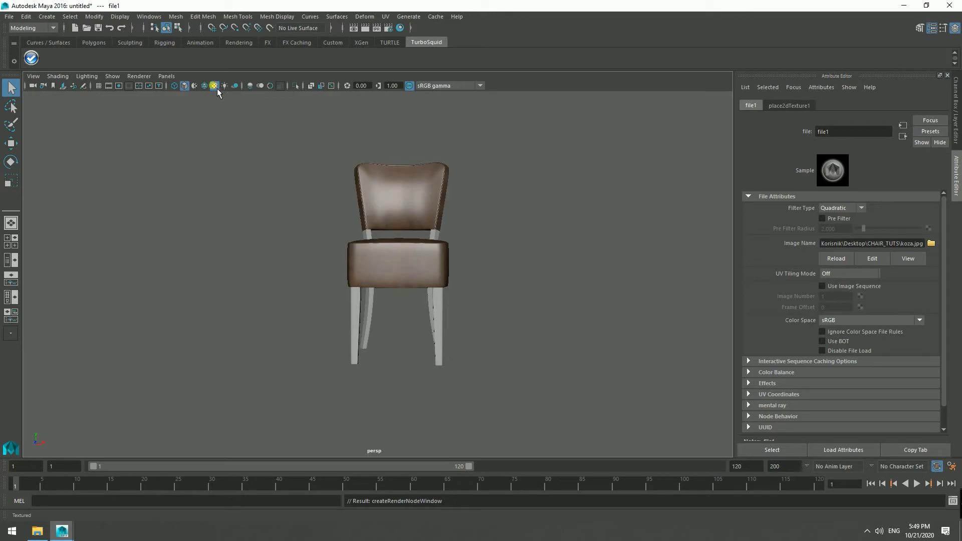
{"action": "scroll", "coordinate": [316, 231], "scroll_direction": "up", "scroll_amount": 4}
{"action": "scroll", "coordinate": [321, 233], "scroll_direction": "up", "scroll_amount": 2}
{"action": "scroll", "coordinate": [324, 231], "scroll_direction": "up", "scroll_amount": 2}
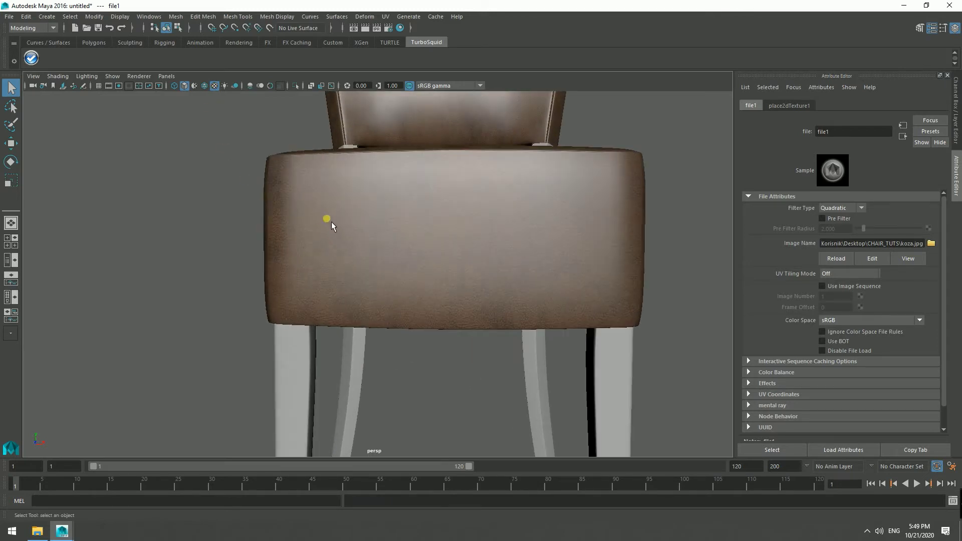
{"action": "mouse_move", "coordinate": [326, 219]}
{"action": "left_mouse_down", "text": "alt"}
{"action": "mouse_move", "coordinate": [386, 258]}
{"action": "mouse_move", "coordinate": [409, 287]}
{"action": "mouse_move", "coordinate": [597, 221]}
{"action": "mouse_move", "coordinate": [285, 251]}
{"action": "mouse_move", "coordinate": [474, 258]}
{"action": "mouse_move", "coordinate": [500, 247]}
{"action": "mouse_move", "coordinate": [516, 390]}
{"action": "mouse_move", "coordinate": [416, 275]}
{"action": "mouse_move", "coordinate": [458, 251]}
{"action": "mouse_move", "coordinate": [494, 252]}
{"action": "mouse_move", "coordinate": [436, 285]}
{"action": "left_mouse_up", "text": "alt"}
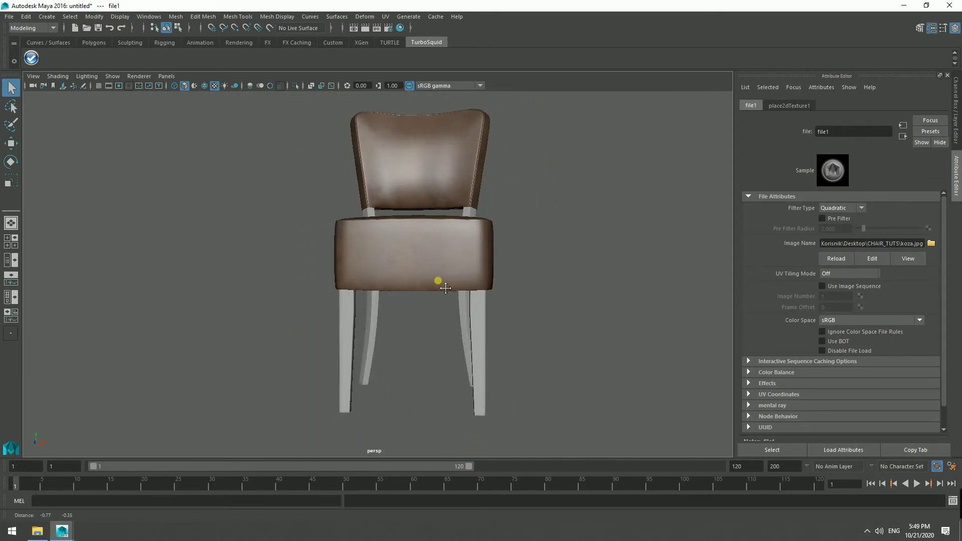
{"action": "left_click_drag", "start_coordinate": [278, 323], "coordinate": [545, 376]}
{"action": "right_click_drag", "start_coordinate": [484, 324], "coordinate": [492, 511]}
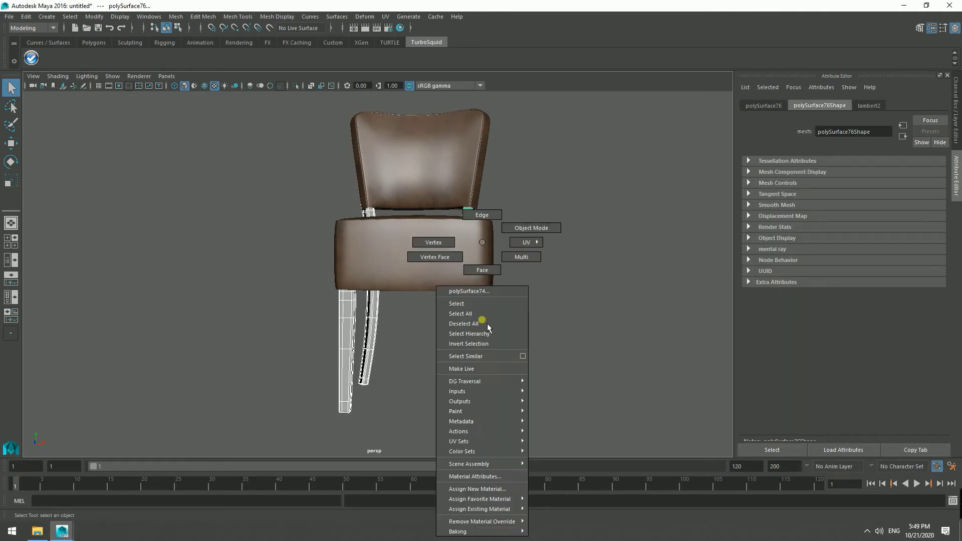
{"action": "mouse_move", "coordinate": [479, 498]}
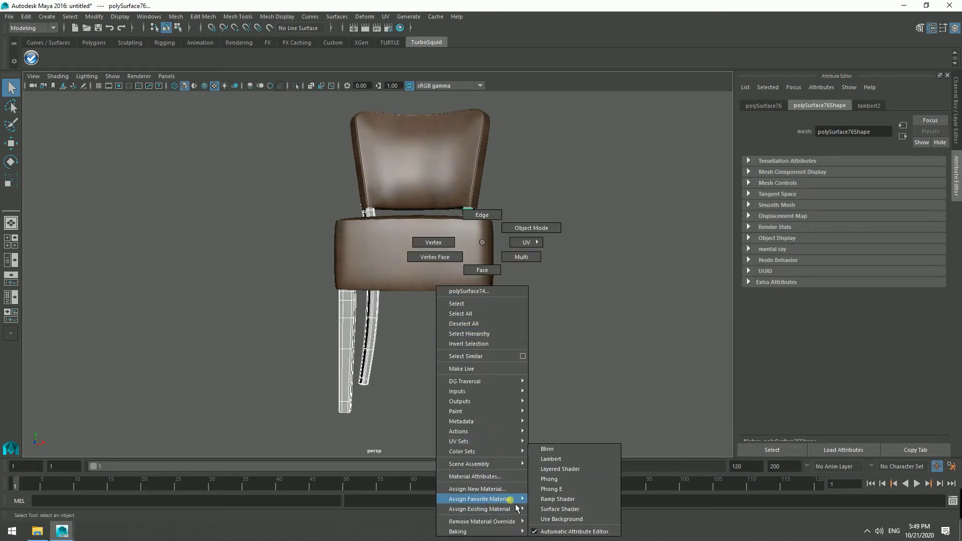
- Give the legs a new Blinn material with the drvo.jpg wood texture on Color, then deselect
{"action": "left_click", "coordinate": [557, 453]}
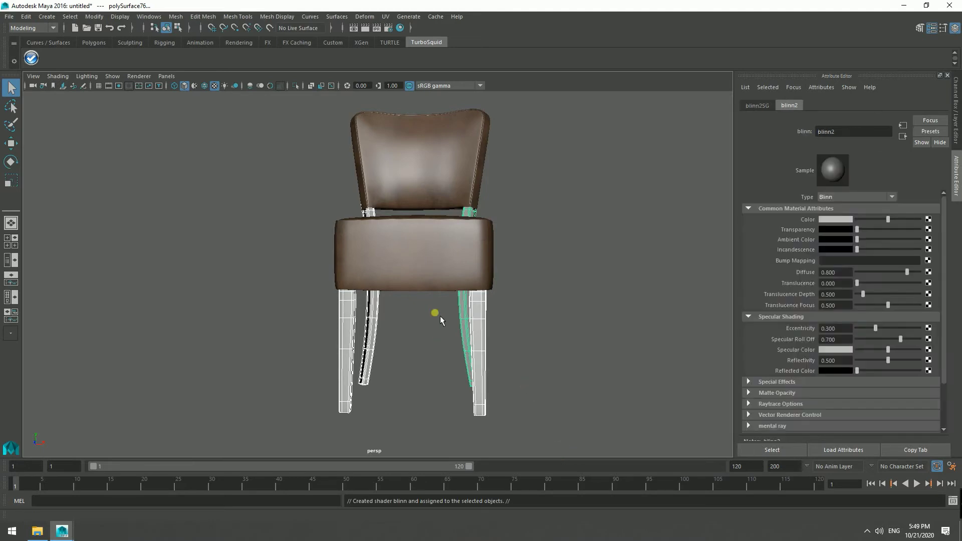
{"action": "left_click", "coordinate": [929, 220]}
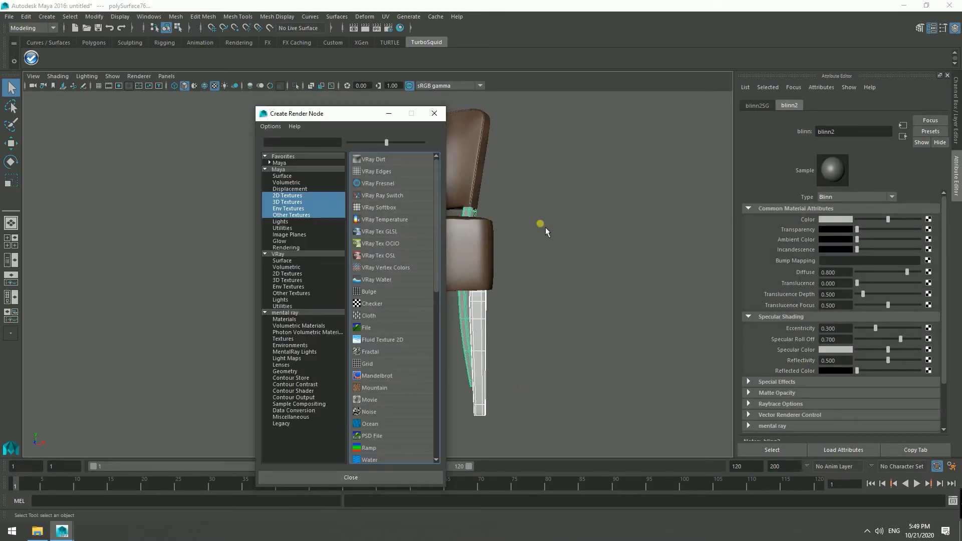
{"action": "left_click", "coordinate": [368, 327]}
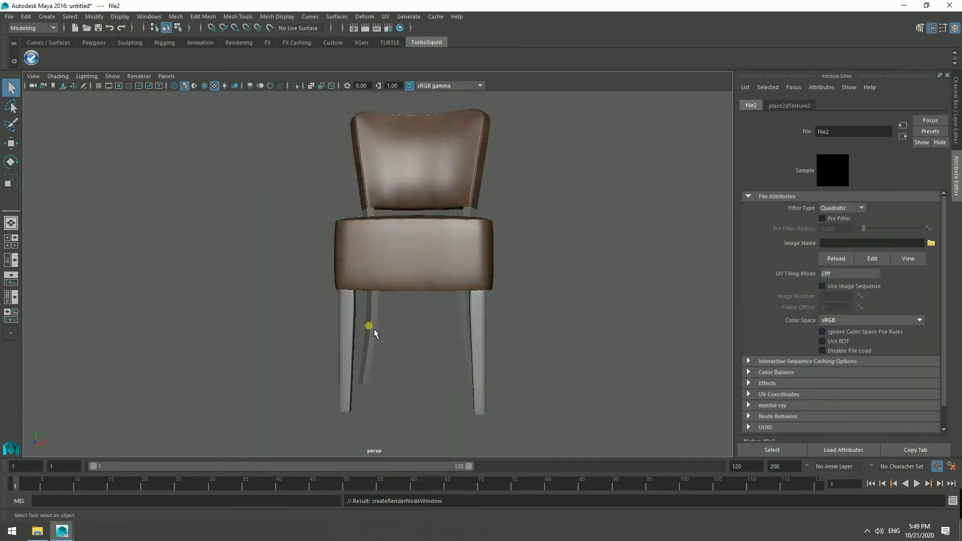
{"action": "left_click", "coordinate": [930, 244]}
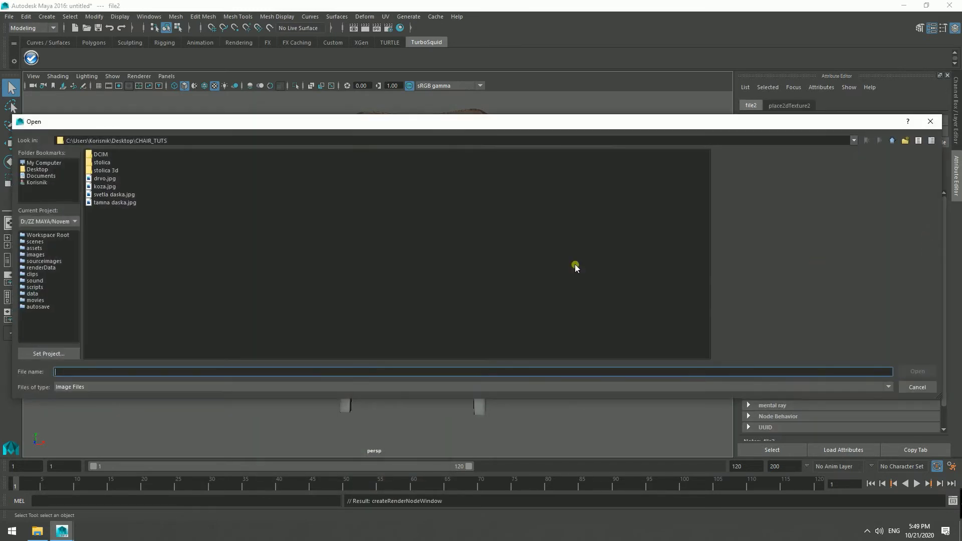
{"action": "left_click", "coordinate": [113, 180]}
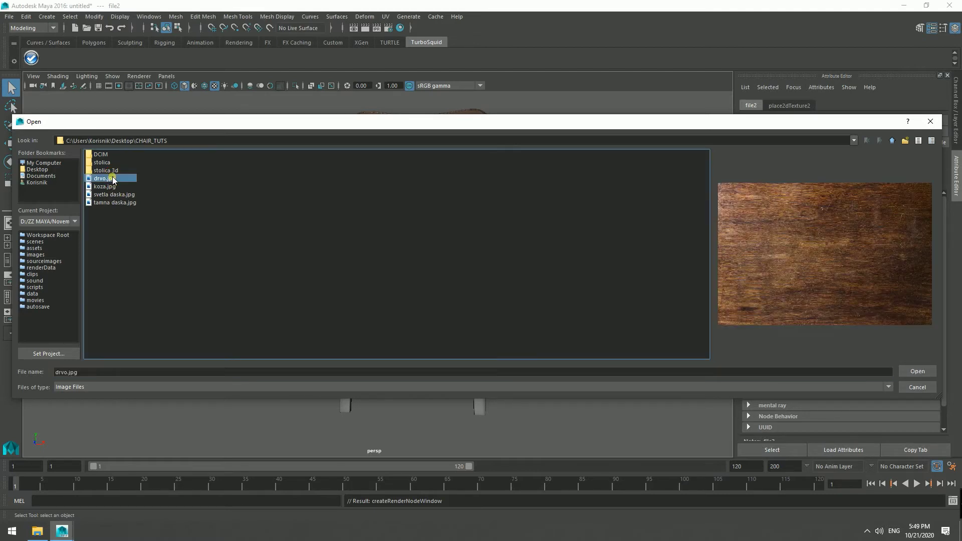
{"action": "left_click", "coordinate": [916, 370]}
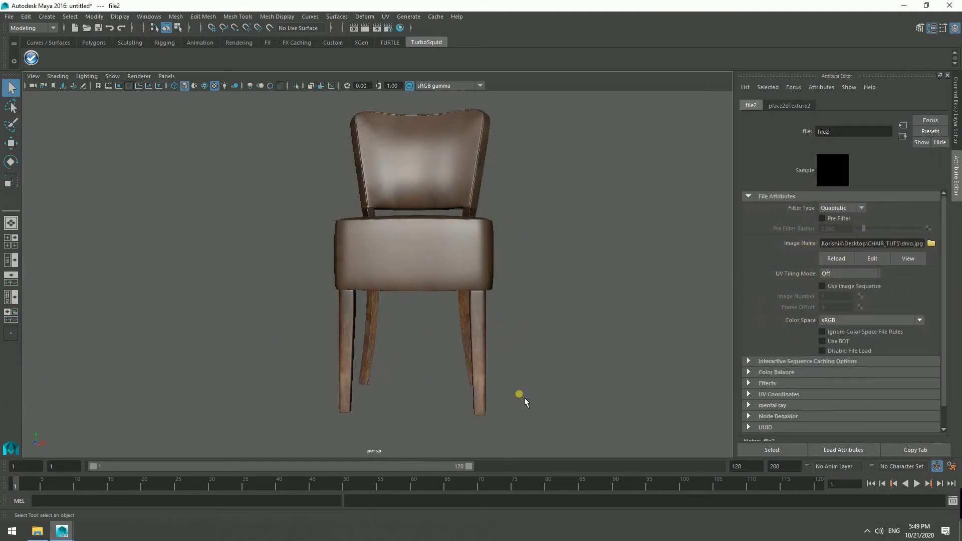
{"action": "left_click", "coordinate": [552, 374]}
{"action": "mouse_move", "coordinate": [552, 374]}
{"action": "left_mouse_down", "text": "alt"}
{"action": "mouse_move", "coordinate": [202, 362]}
{"action": "mouse_move", "coordinate": [407, 339]}
{"action": "mouse_move", "coordinate": [317, 344]}
{"action": "mouse_move", "coordinate": [333, 438]}
{"action": "mouse_move", "coordinate": [354, 337]}
{"action": "mouse_move", "coordinate": [387, 335]}
{"action": "mouse_move", "coordinate": [417, 352]}
{"action": "mouse_move", "coordinate": [457, 337]}
{"action": "mouse_move", "coordinate": [452, 329]}
{"action": "mouse_move", "coordinate": [471, 316]}
{"action": "left_mouse_up", "text": "alt"}
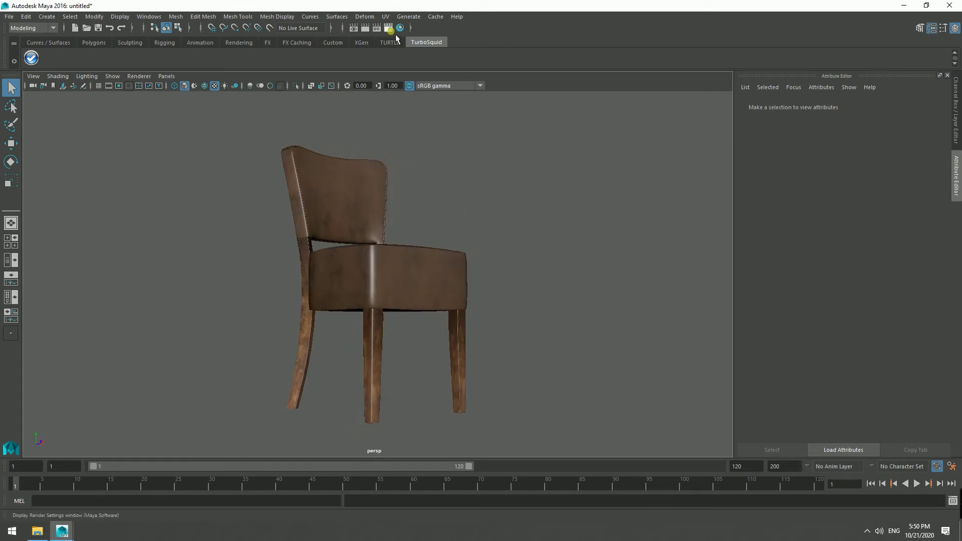
- Create camera1, look through it, and zoom out to a three-quarter view of the chair
{"action": "left_click", "coordinate": [46, 16]}
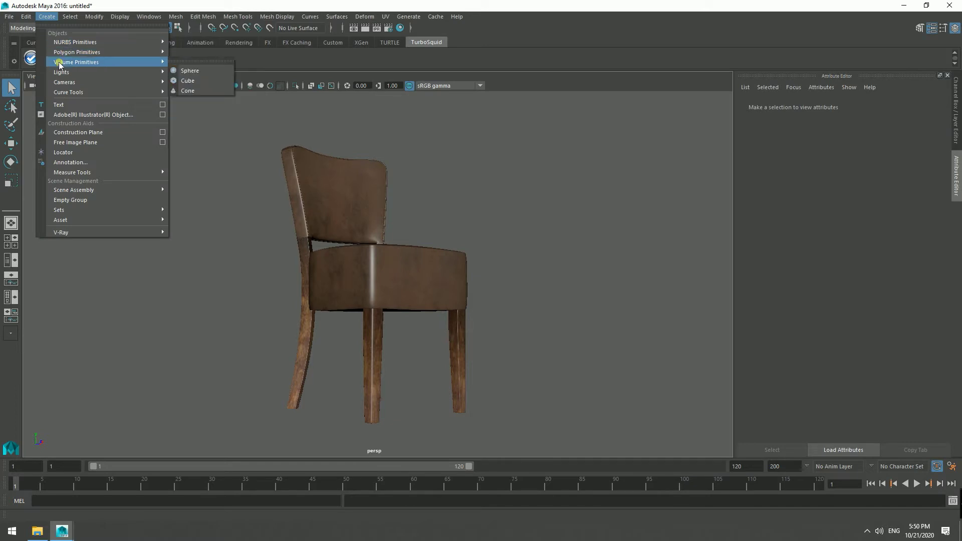
{"action": "mouse_move", "coordinate": [64, 82]}
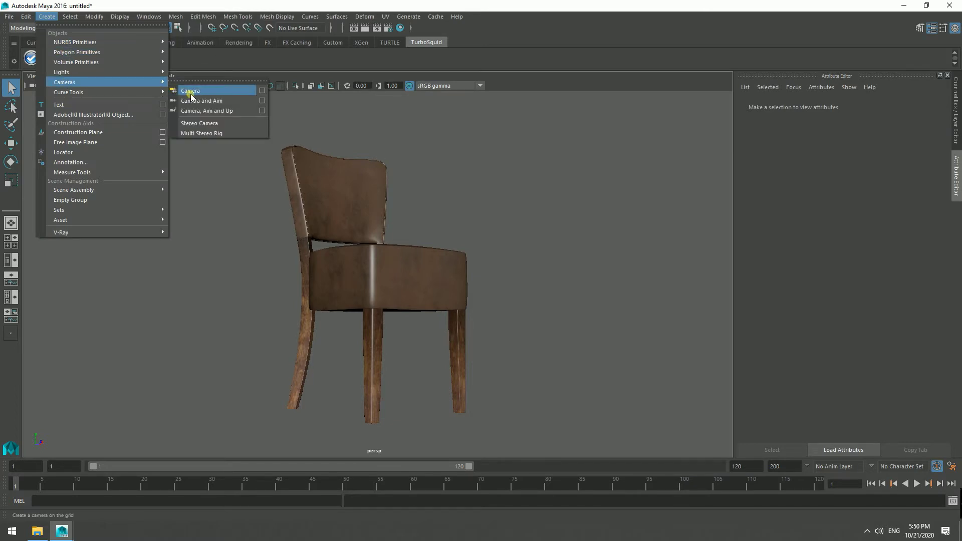
{"action": "left_click", "coordinate": [190, 96]}
{"action": "left_click", "coordinate": [167, 77]}
{"action": "mouse_move", "coordinate": [183, 86]}
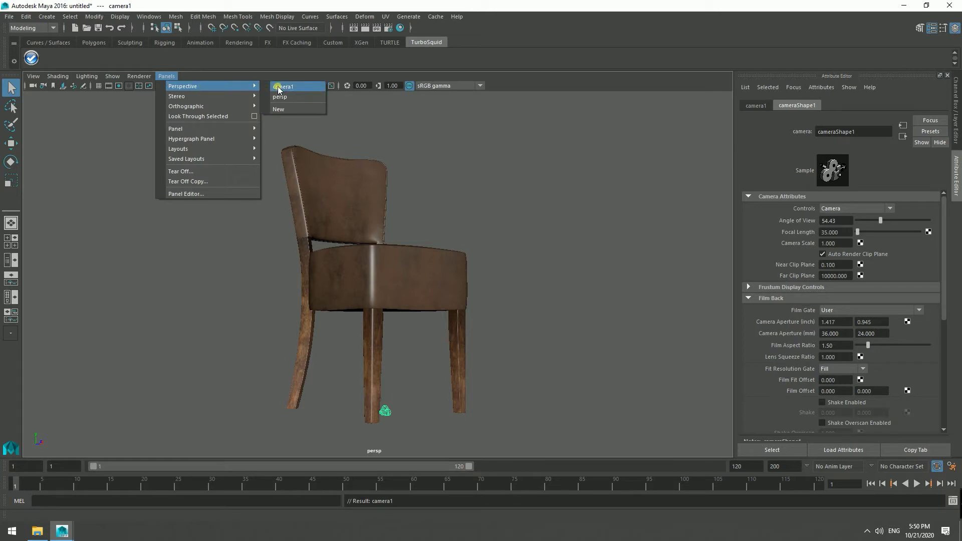
{"action": "left_click", "coordinate": [278, 86]}
{"action": "scroll", "coordinate": [425, 327], "scroll_direction": "down", "scroll_amount": 2}
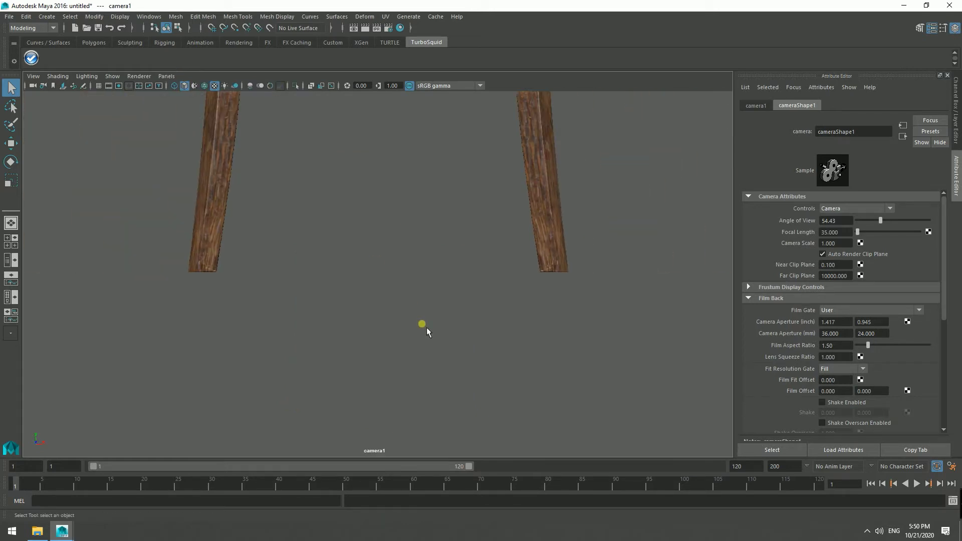
{"action": "scroll", "coordinate": [425, 326], "scroll_direction": "down", "scroll_amount": 2}
{"action": "scroll", "coordinate": [426, 327], "scroll_direction": "down", "scroll_amount": 2}
{"action": "scroll", "coordinate": [432, 304], "scroll_direction": "down", "scroll_amount": 2}
{"action": "scroll", "coordinate": [433, 305], "scroll_direction": "down", "scroll_amount": 2}
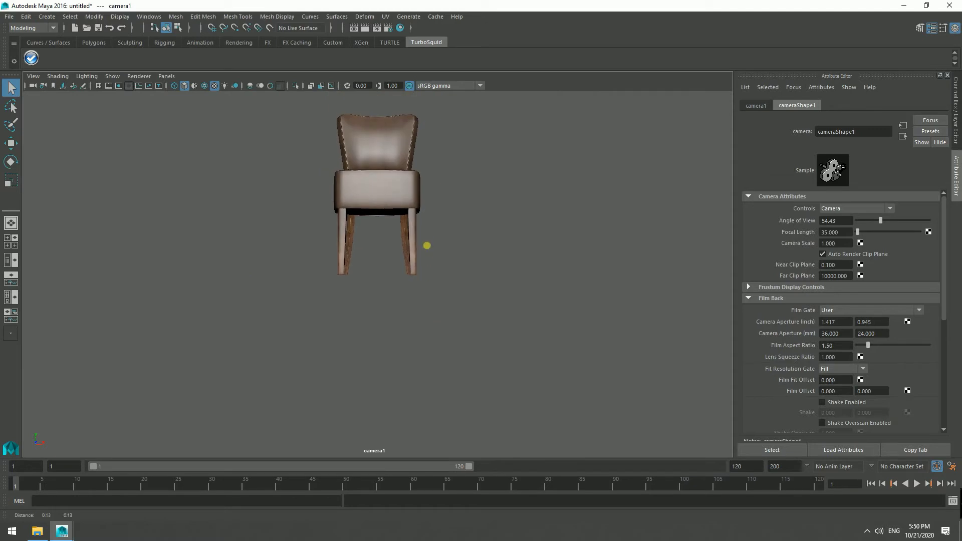
{"action": "scroll", "coordinate": [431, 311], "scroll_direction": "down", "scroll_amount": 2}
{"action": "mouse_move", "coordinate": [428, 315]}
{"action": "left_mouse_down", "text": "alt"}
{"action": "mouse_move", "coordinate": [390, 312]}
{"action": "mouse_move", "coordinate": [401, 312]}
{"action": "left_mouse_up", "text": "alt"}
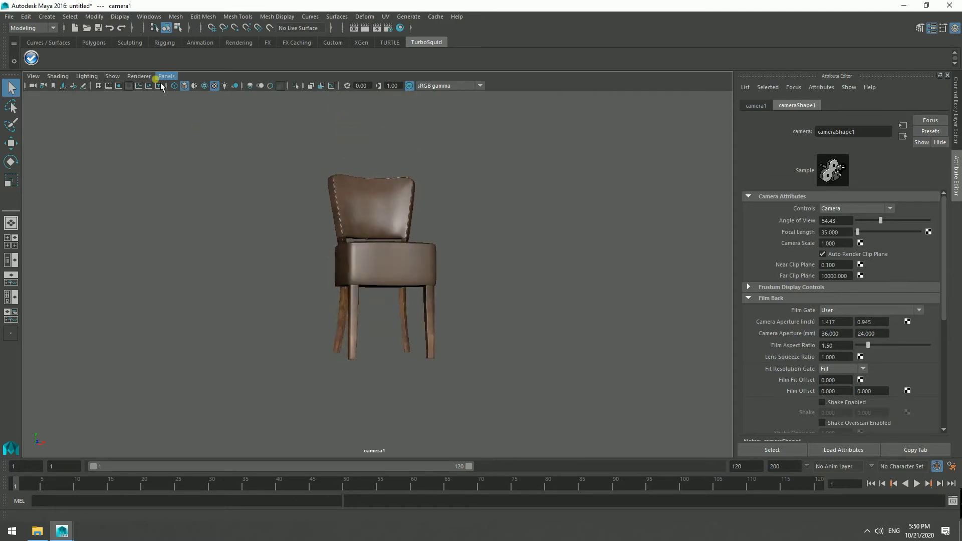
- Turn on camera1's Resolution Gate and tumble it closer for a better chair angle
{"action": "left_click", "coordinate": [122, 88]}
{"action": "mouse_move", "coordinate": [145, 129]}
{"action": "left_mouse_down", "text": "alt"}
{"action": "mouse_move", "coordinate": [213, 176]}
{"action": "mouse_move", "coordinate": [307, 195]}
{"action": "left_mouse_up", "text": "alt"}
{"action": "left_click", "coordinate": [387, 28]}
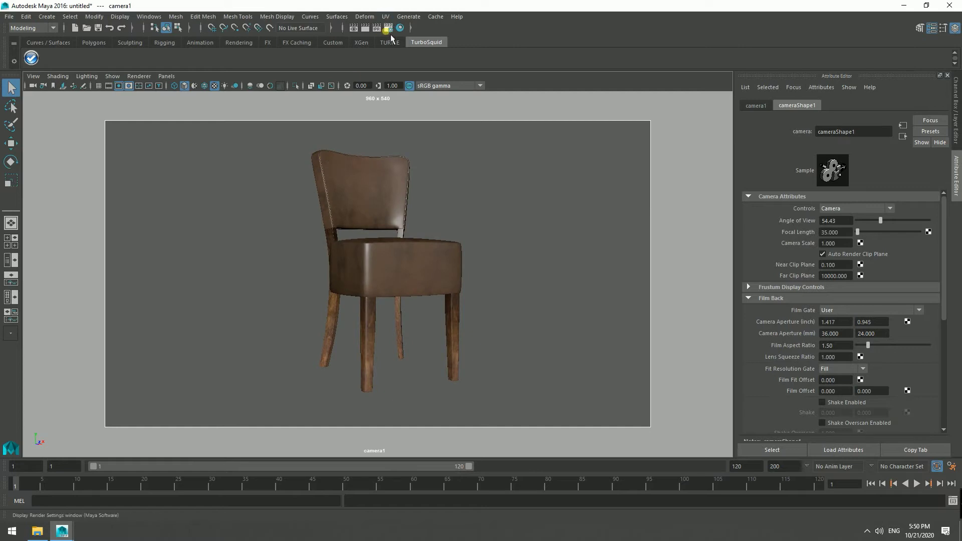
{"action": "mouse_move", "coordinate": [368, 197]}
{"action": "left_mouse_down", "text": "alt"}
{"action": "mouse_move", "coordinate": [311, 216]}
{"action": "mouse_move", "coordinate": [335, 216]}
{"action": "left_mouse_up", "text": "alt"}
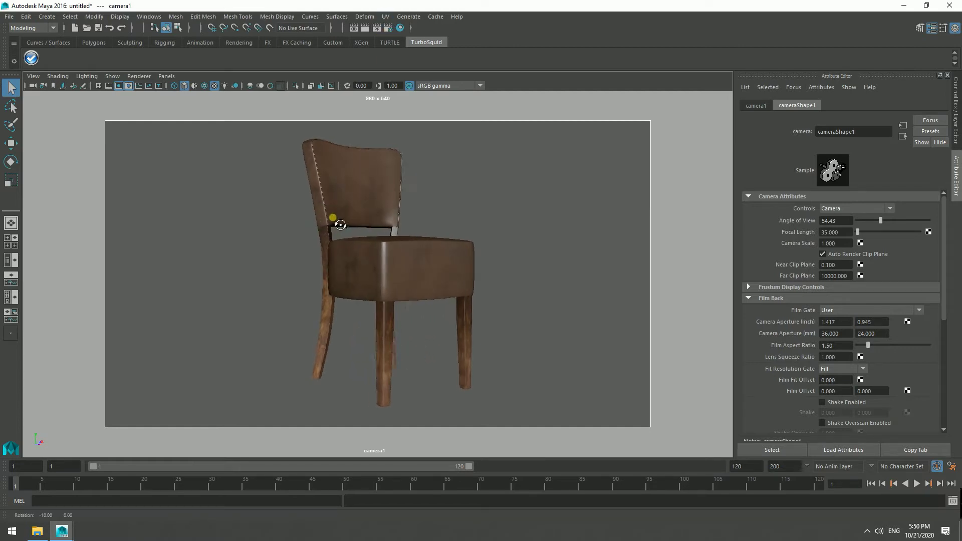
{"action": "mouse_move", "coordinate": [334, 216]}
{"action": "right_mouse_down", "text": "alt"}
{"action": "mouse_move", "coordinate": [386, 232]}
{"action": "mouse_move", "coordinate": [366, 227]}
{"action": "right_mouse_up", "text": "alt"}
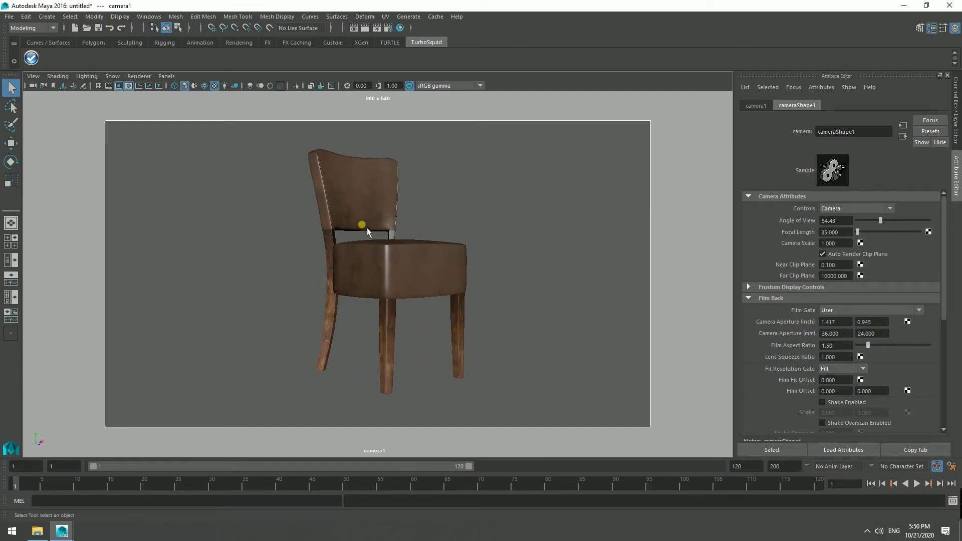
- Set rendering to Maya Hardware 2.0 with the 1k Square (1024 x 1024) image size
{"action": "left_click", "coordinate": [393, 35]}
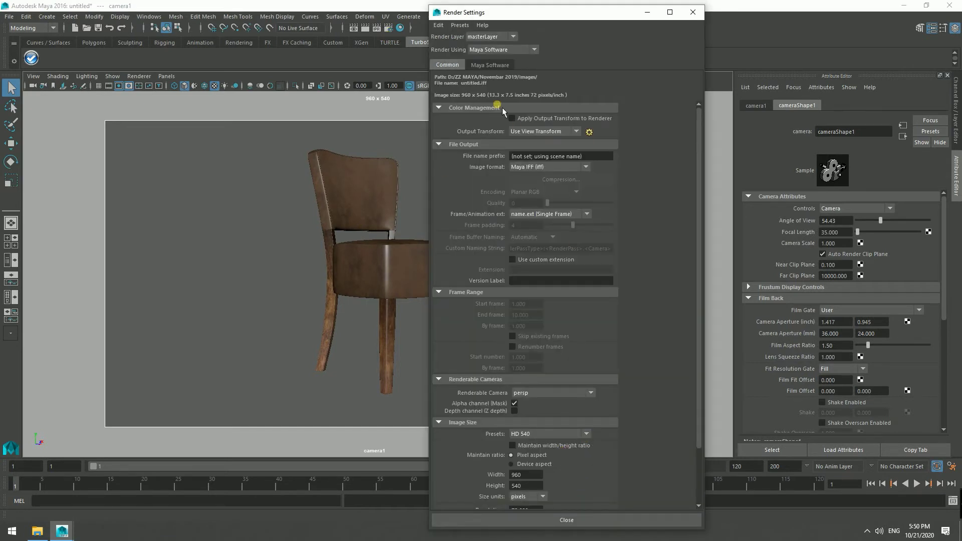
{"action": "left_click", "coordinate": [510, 66]}
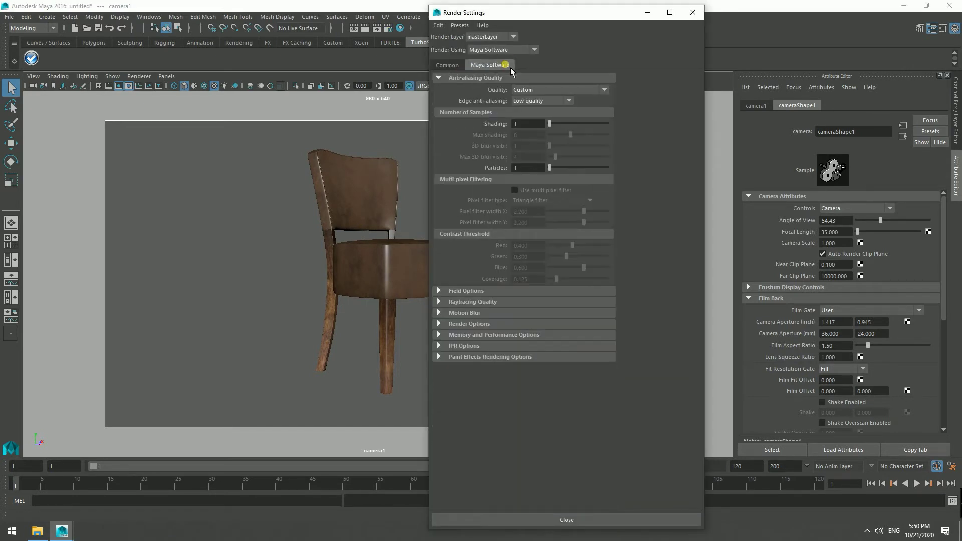
{"action": "left_click", "coordinate": [534, 49]}
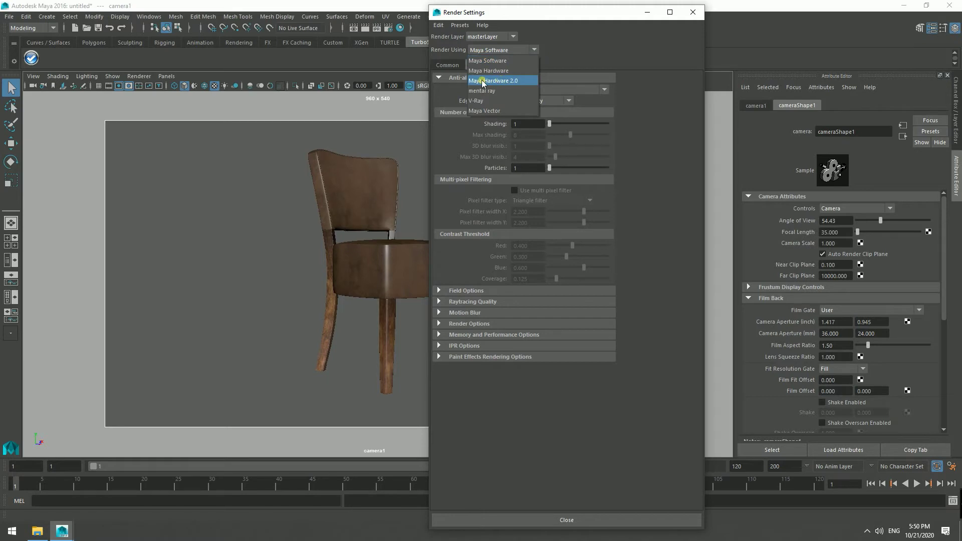
{"action": "left_click", "coordinate": [500, 80]}
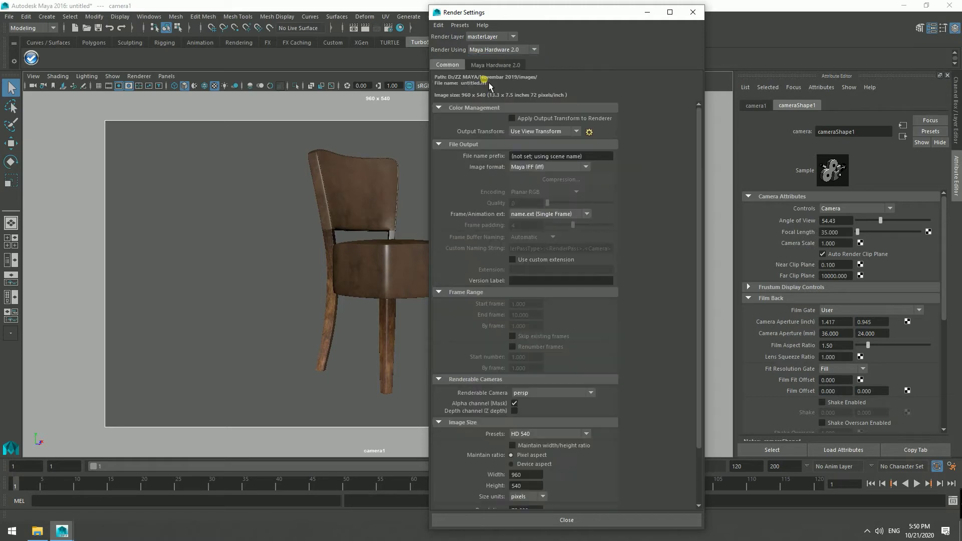
{"action": "left_click", "coordinate": [586, 435]}
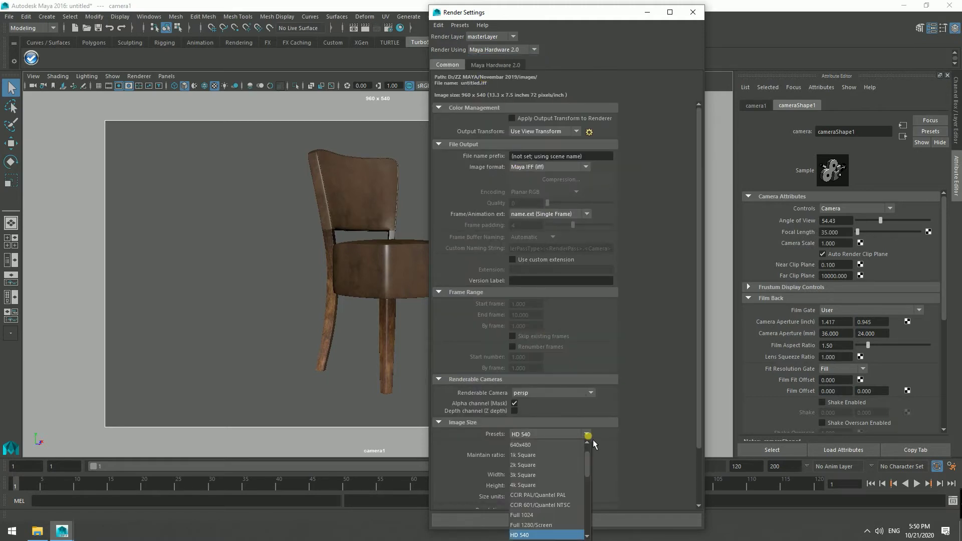
{"action": "left_click", "coordinate": [563, 455]}
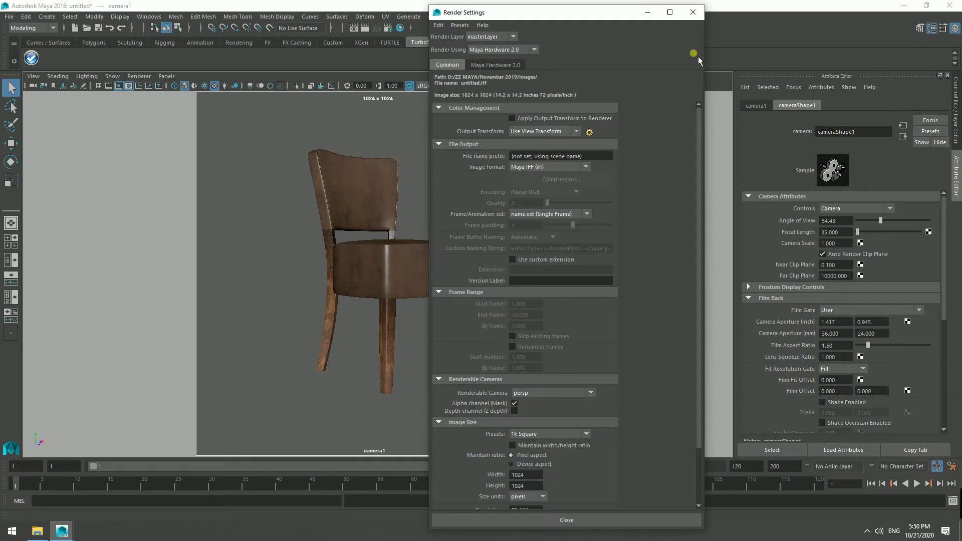
{"action": "left_click", "coordinate": [692, 12]}
{"action": "left_click_drag", "start_coordinate": [419, 240], "coordinate": [425, 245], "text": "alt"}
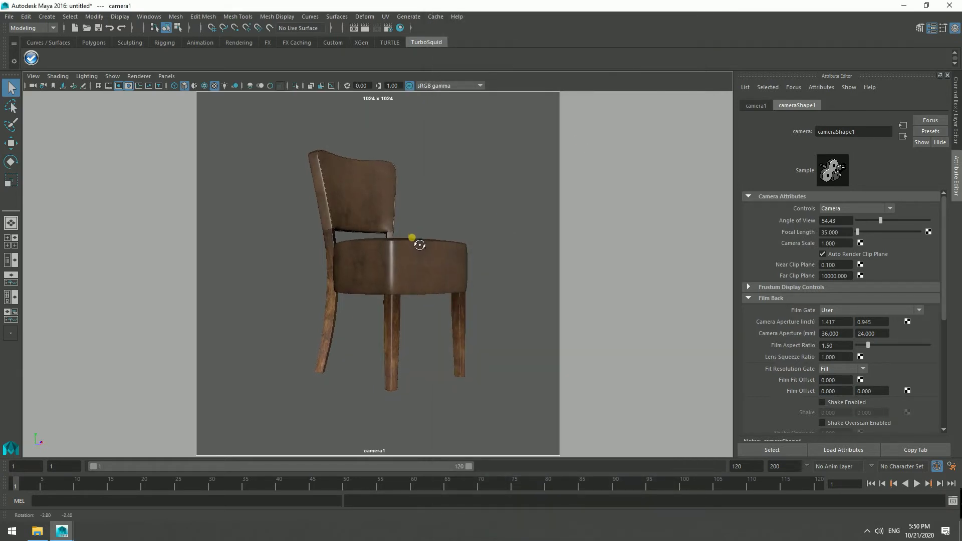
- Render camera1's frontal chair view with colour management toggled, then return to persp
{"action": "mouse_move", "coordinate": [303, 250]}
{"action": "left_mouse_down", "text": "alt"}
{"action": "mouse_move", "coordinate": [337, 243]}
{"action": "mouse_move", "coordinate": [346, 224]}
{"action": "left_mouse_up", "text": "alt"}
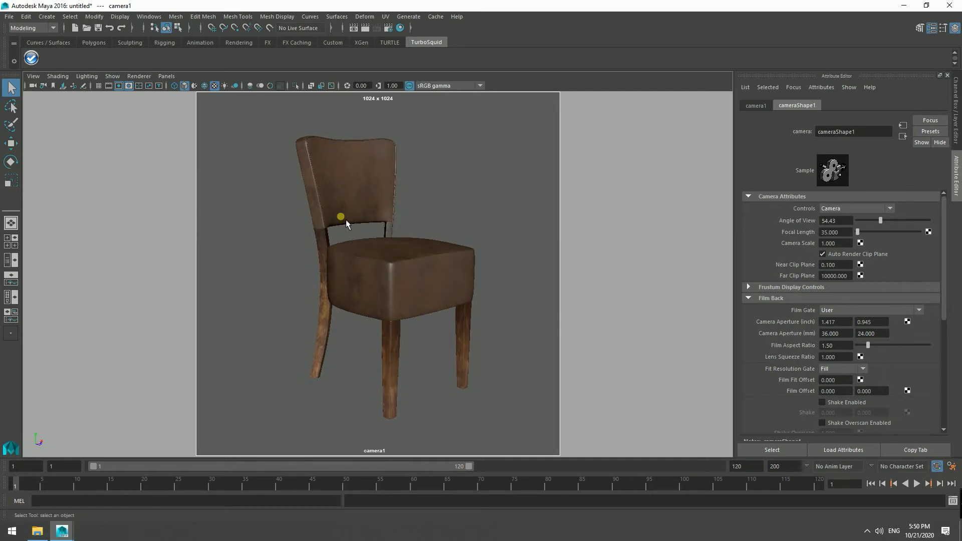
{"action": "left_click", "coordinate": [367, 30]}
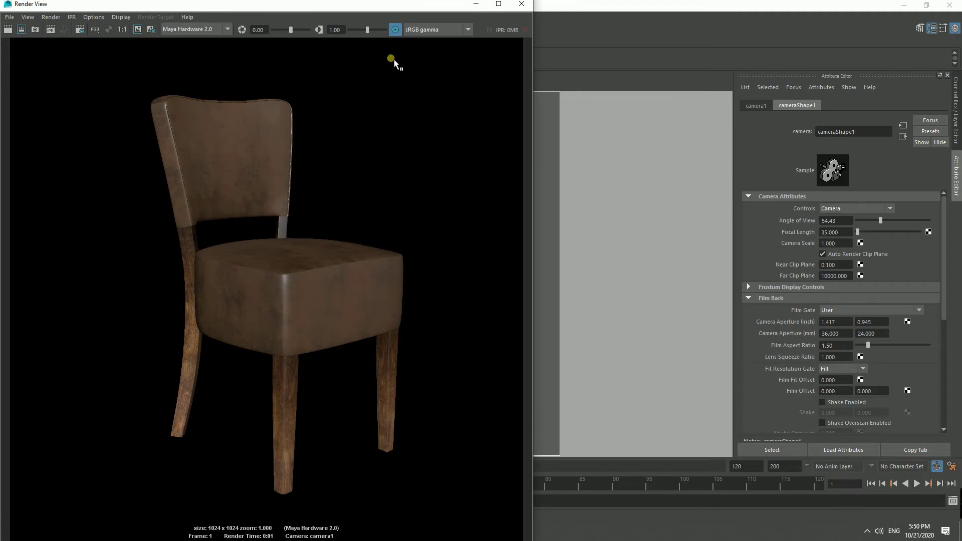
{"action": "left_click", "coordinate": [395, 30]}
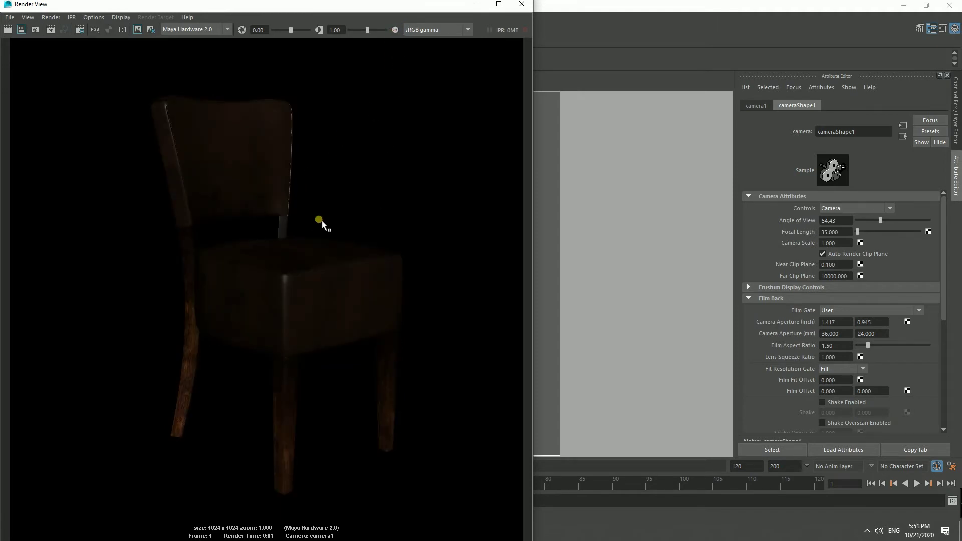
{"action": "left_click", "coordinate": [476, 4]}
{"action": "left_click", "coordinate": [11, 222]}
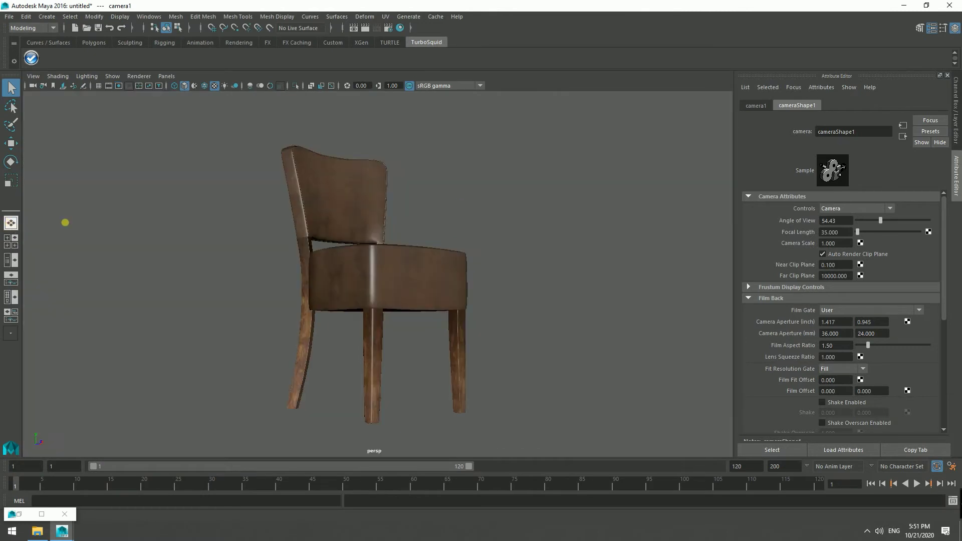
{"action": "mouse_move", "coordinate": [369, 281]}
{"action": "left_mouse_down", "text": "alt"}
{"action": "mouse_move", "coordinate": [470, 297]}
{"action": "mouse_move", "coordinate": [339, 257]}
{"action": "left_mouse_up", "text": "alt"}
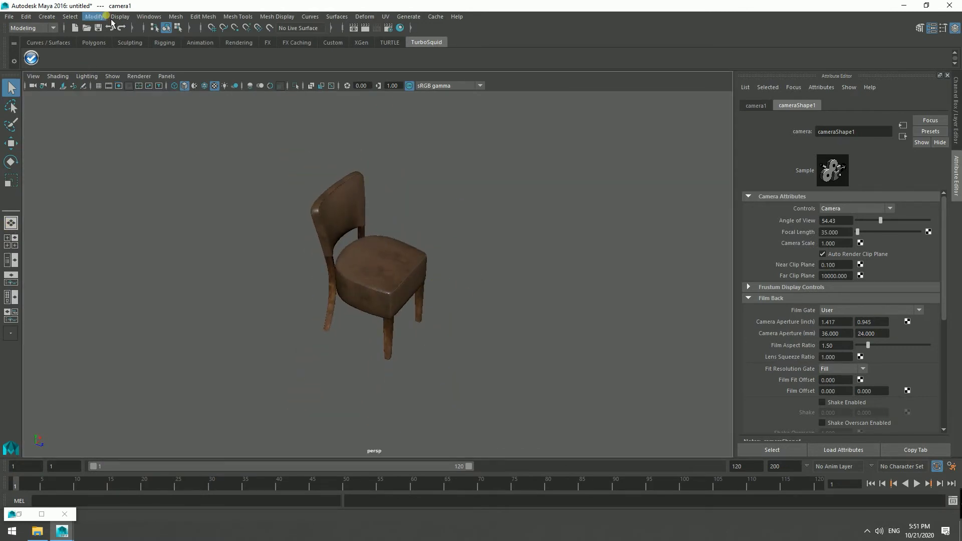
- Add a spot light and look through it, zooming out from the chair
{"action": "left_click", "coordinate": [46, 16]}
{"action": "mouse_move", "coordinate": [62, 72]}
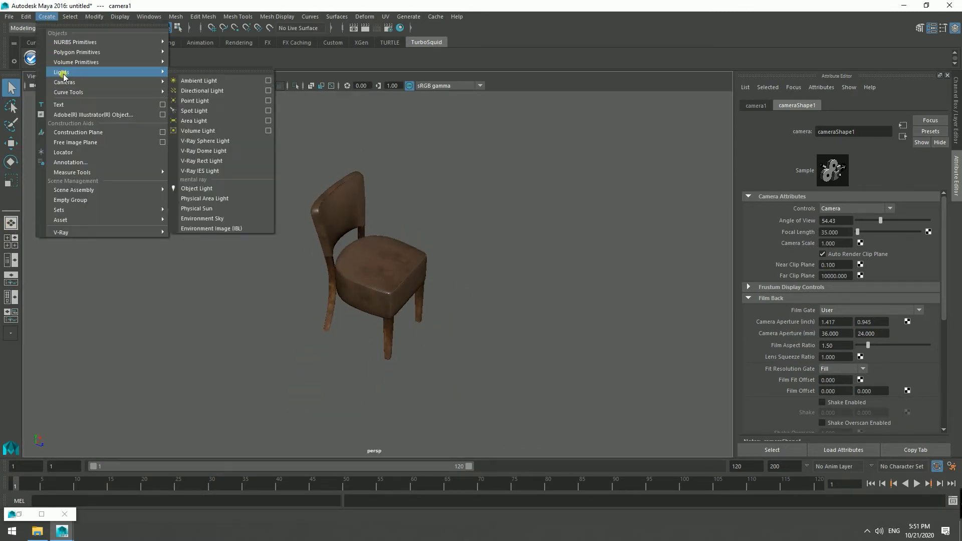
{"action": "left_click", "coordinate": [185, 111]}
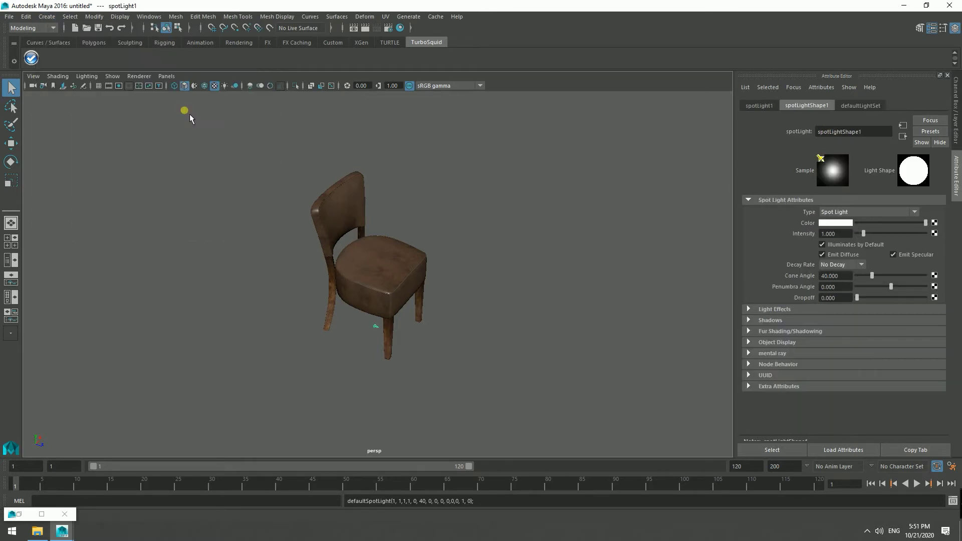
{"action": "left_click", "coordinate": [166, 76]}
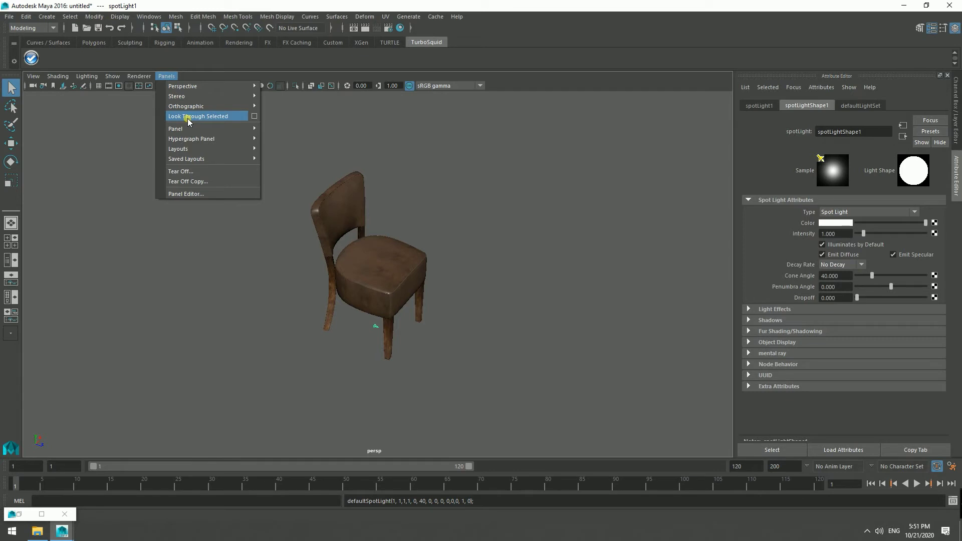
{"action": "left_click", "coordinate": [188, 116]}
{"action": "scroll", "coordinate": [403, 251], "scroll_direction": "down", "scroll_amount": 2}
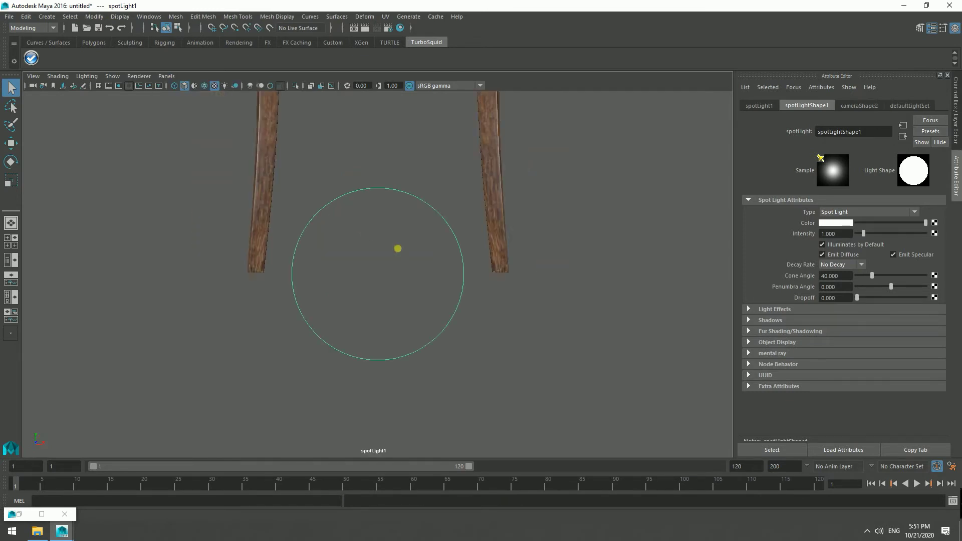
{"action": "scroll", "coordinate": [403, 252], "scroll_direction": "down", "scroll_amount": 2}
{"action": "scroll", "coordinate": [403, 251], "scroll_direction": "down", "scroll_amount": 2}
{"action": "scroll", "coordinate": [402, 252], "scroll_direction": "down", "scroll_amount": 4}
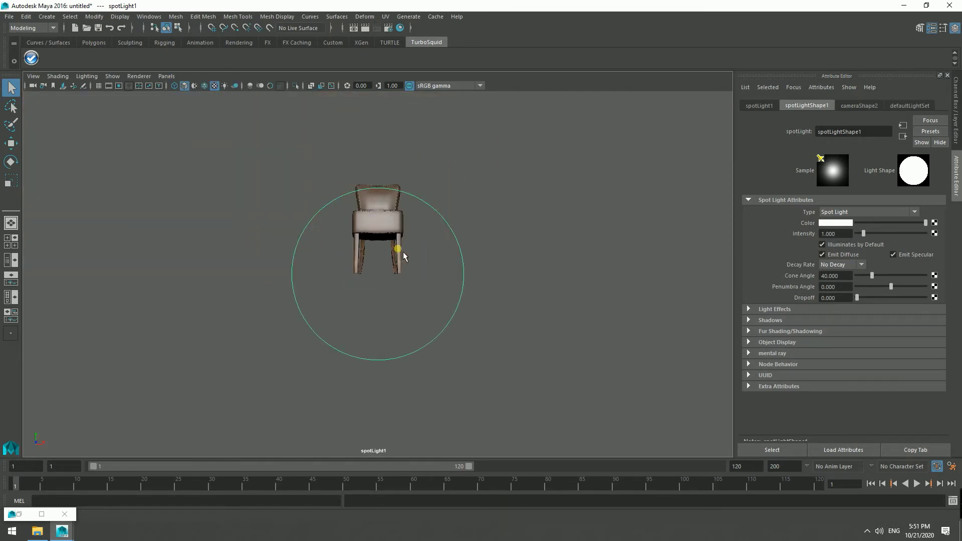
- Aim spotLight1 at the chair's front with cone angle 57.335, penumbra -2.741, dropoff 28.333
{"action": "mouse_move", "coordinate": [403, 251]}
{"action": "left_mouse_down", "text": "alt"}
{"action": "mouse_move", "coordinate": [392, 292]}
{"action": "mouse_move", "coordinate": [386, 275]}
{"action": "mouse_move", "coordinate": [483, 283]}
{"action": "mouse_move", "coordinate": [425, 299]}
{"action": "mouse_move", "coordinate": [404, 281]}
{"action": "mouse_move", "coordinate": [416, 273]}
{"action": "mouse_move", "coordinate": [331, 271]}
{"action": "mouse_move", "coordinate": [354, 284]}
{"action": "mouse_move", "coordinate": [356, 273]}
{"action": "left_mouse_up", "text": "alt"}
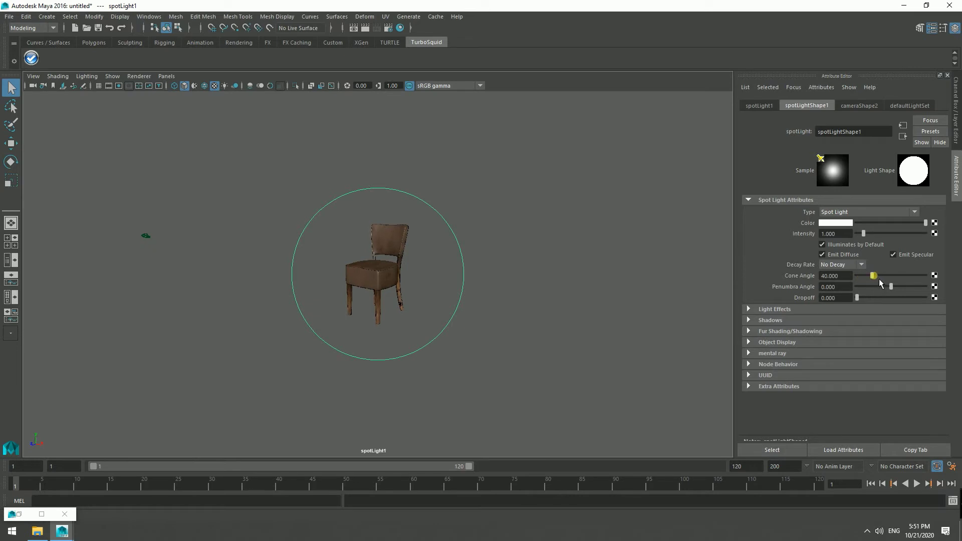
{"action": "left_click_drag", "start_coordinate": [879, 279], "coordinate": [864, 299]}
{"action": "mouse_move", "coordinate": [387, 316]}
{"action": "left_mouse_down", "text": "alt"}
{"action": "mouse_move", "coordinate": [403, 320]}
{"action": "mouse_move", "coordinate": [391, 315]}
{"action": "left_mouse_up", "text": "alt"}
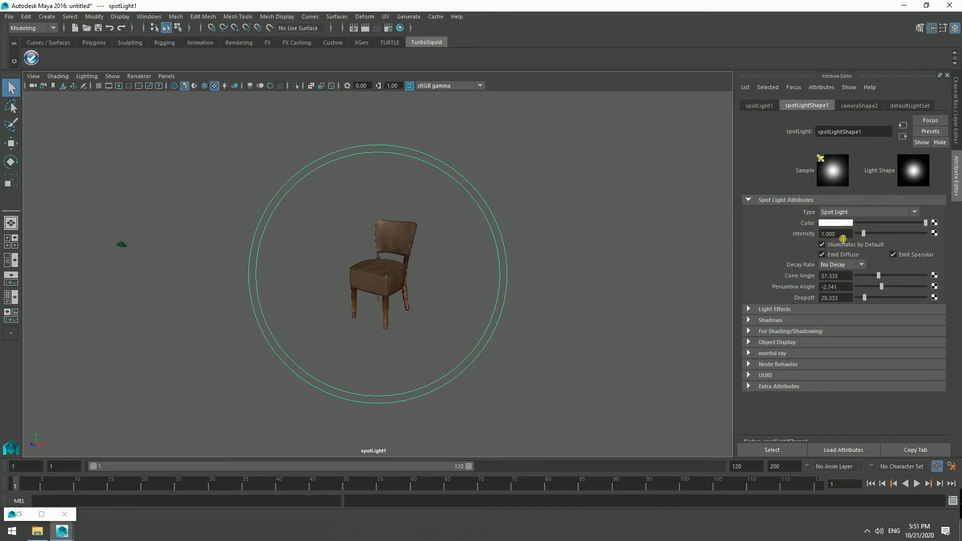
{"action": "left_click_drag", "start_coordinate": [837, 245], "coordinate": [821, 241]}
- Set spotLight1's intensity to 300 with Linear decay
{"action": "type", "text": "00"}
{"action": "left_click", "coordinate": [860, 265]}
{"action": "left_click", "coordinate": [847, 284]}
- Render a test frame through camera1, then return the viewport to persp
{"action": "left_click", "coordinate": [167, 77]}
{"action": "mouse_move", "coordinate": [184, 85]}
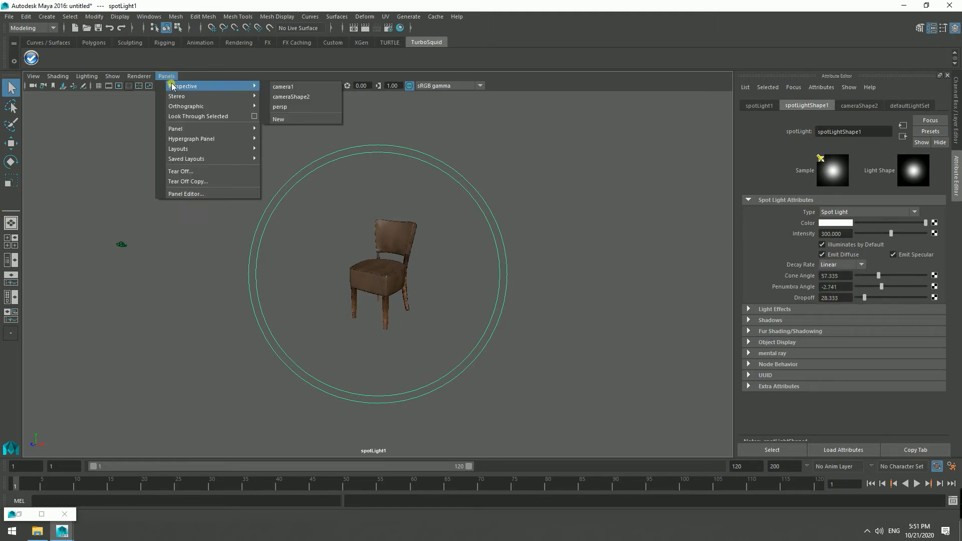
{"action": "left_click", "coordinate": [294, 88]}
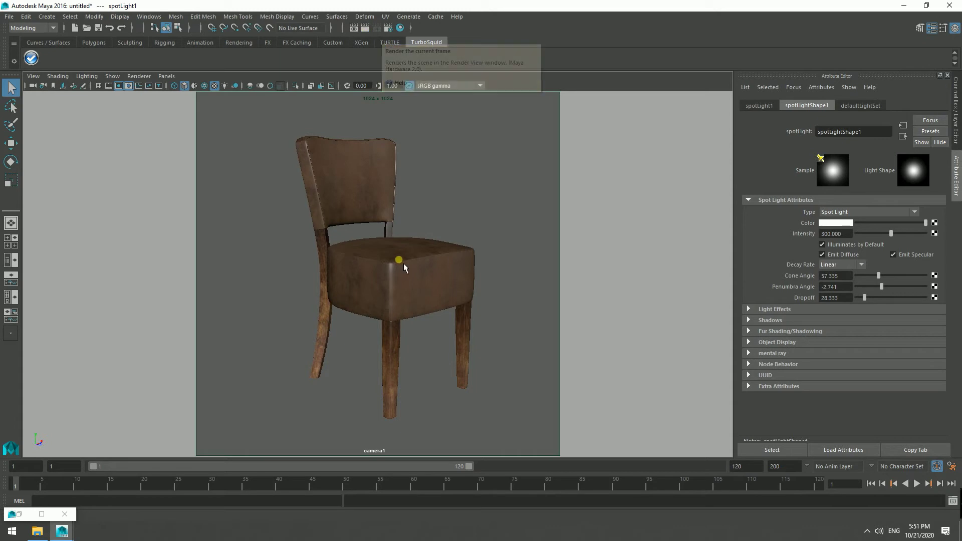
{"action": "mouse_move", "coordinate": [435, 290]}
{"action": "left_mouse_down", "text": "alt"}
{"action": "mouse_move", "coordinate": [337, 295]}
{"action": "mouse_move", "coordinate": [439, 290]}
{"action": "mouse_move", "coordinate": [431, 277]}
{"action": "left_mouse_up", "text": "alt"}
{"action": "left_click", "coordinate": [365, 30]}
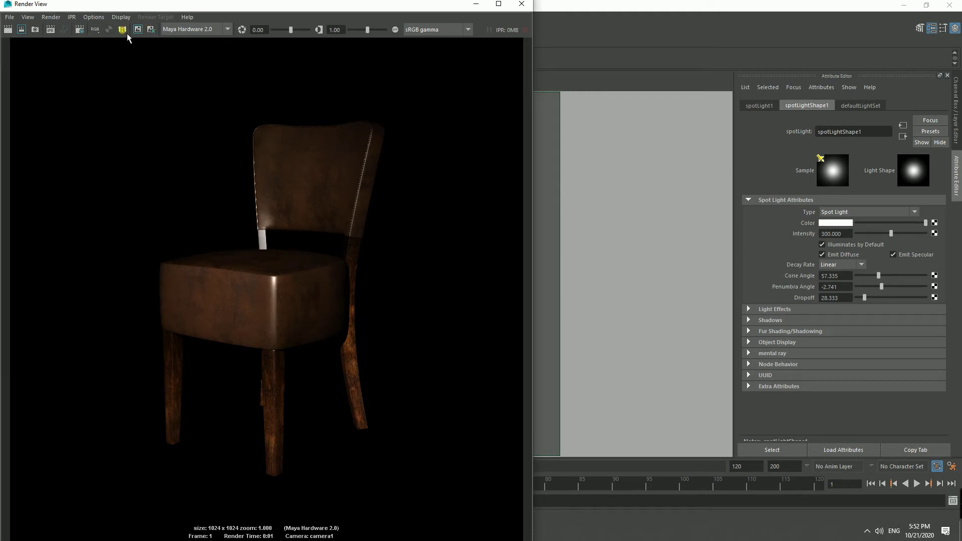
{"action": "left_click", "coordinate": [476, 4]}
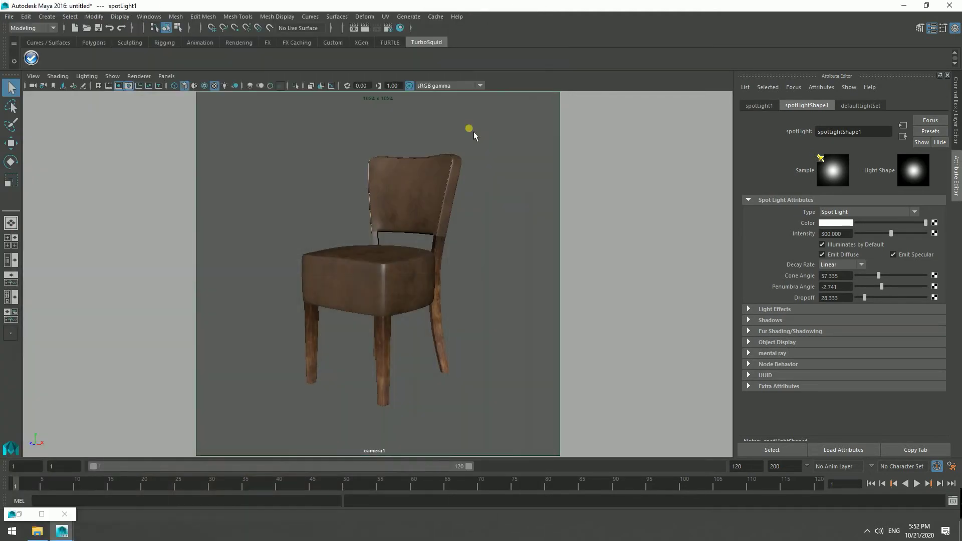
{"action": "left_click", "coordinate": [11, 223]}
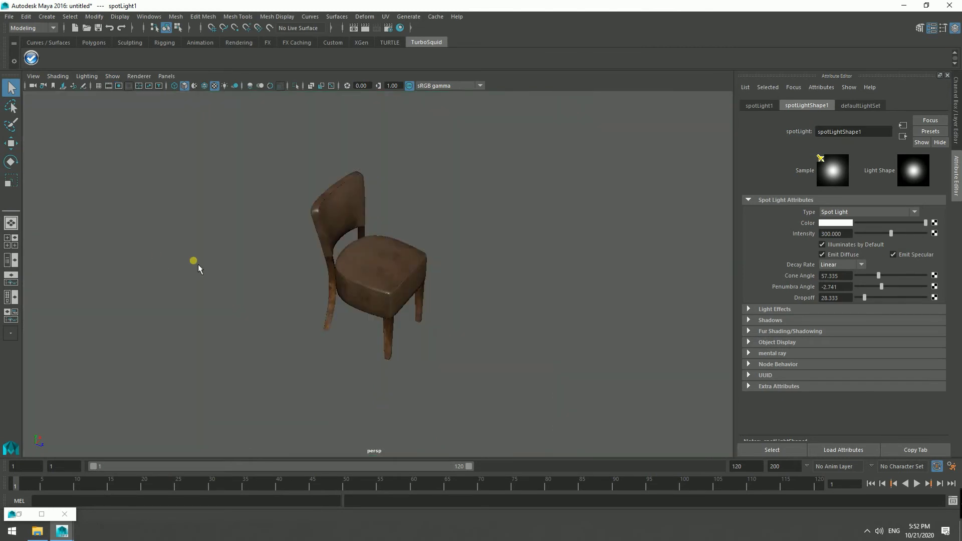
{"action": "scroll", "coordinate": [198, 263], "scroll_direction": "down", "scroll_amount": 3}
{"action": "mouse_move", "coordinate": [199, 263]}
{"action": "left_mouse_down", "text": "alt"}
{"action": "mouse_move", "coordinate": [239, 265]}
{"action": "mouse_move", "coordinate": [290, 285]}
{"action": "mouse_move", "coordinate": [253, 263]}
{"action": "left_mouse_up", "text": "alt"}
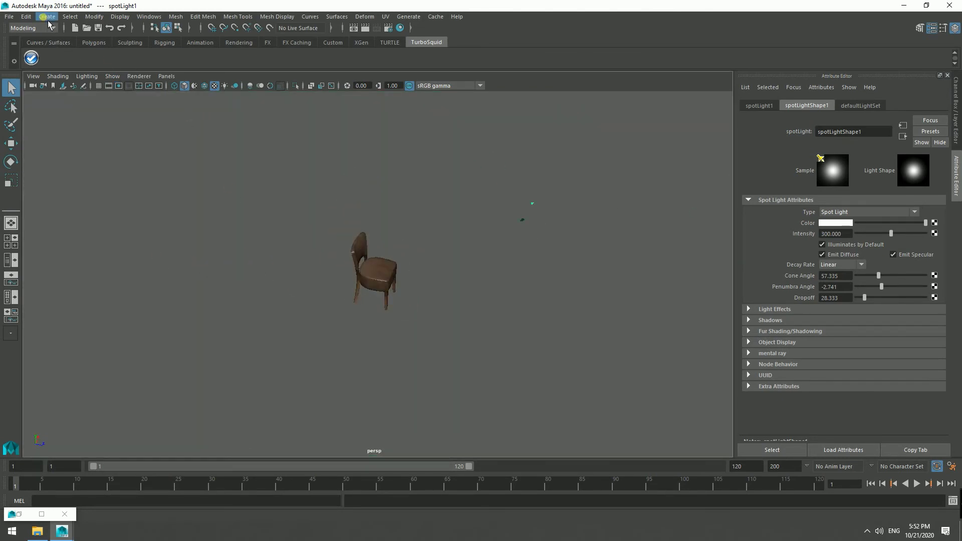
- Create spotLight2, aim it at the chair, and set cone 57.335, penumbra -2.593, dropoff 28.333
{"action": "left_click", "coordinate": [48, 18]}
{"action": "mouse_move", "coordinate": [62, 72]}
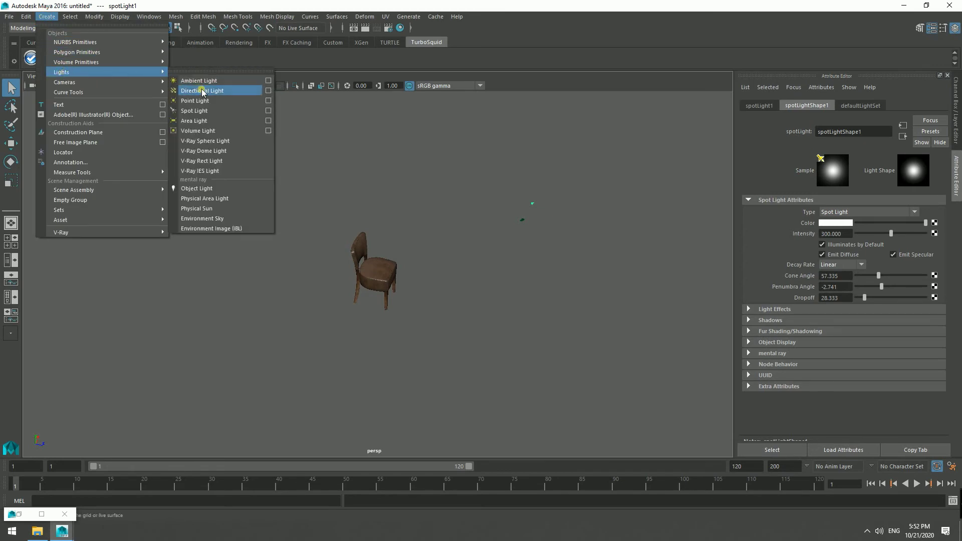
{"action": "left_click", "coordinate": [204, 112]}
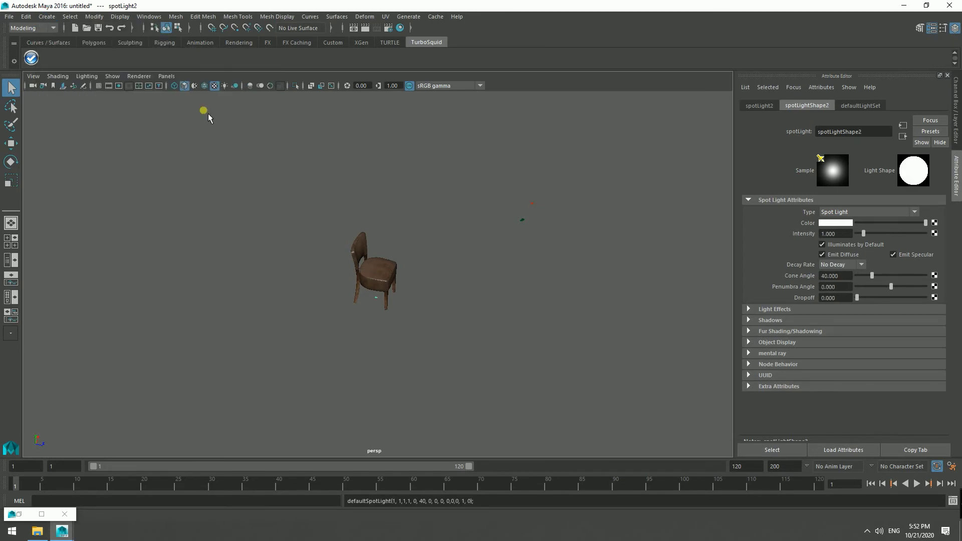
{"action": "left_click", "coordinate": [166, 77]}
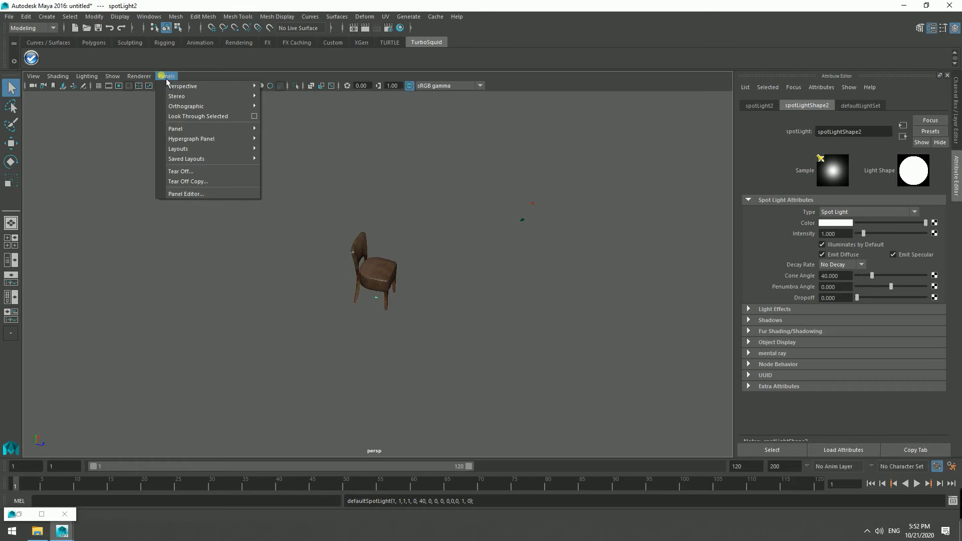
{"action": "left_click", "coordinate": [197, 116]}
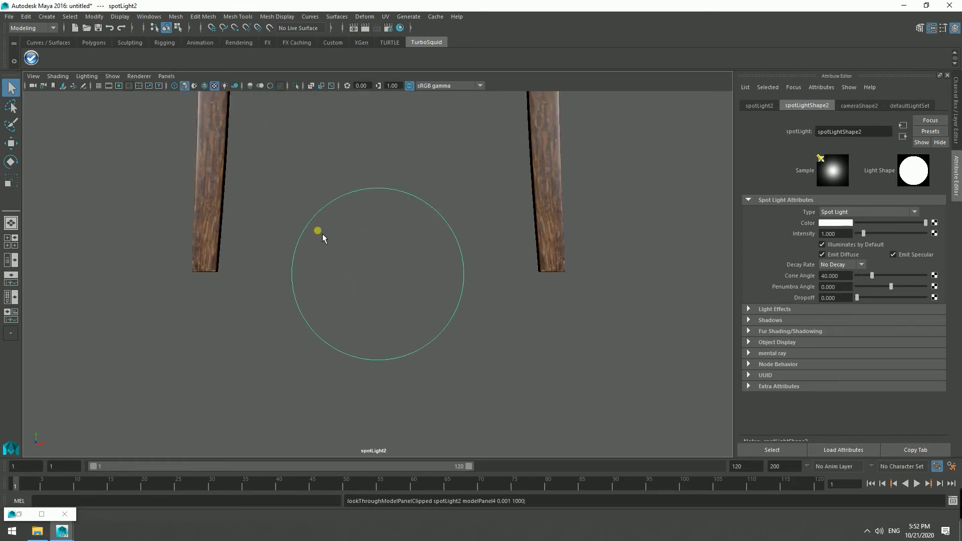
{"action": "scroll", "coordinate": [322, 233], "scroll_direction": "down", "scroll_amount": 3}
{"action": "scroll", "coordinate": [323, 235], "scroll_direction": "down", "scroll_amount": 3}
{"action": "scroll", "coordinate": [325, 235], "scroll_direction": "down", "scroll_amount": 3}
{"action": "scroll", "coordinate": [324, 235], "scroll_direction": "down", "scroll_amount": 1}
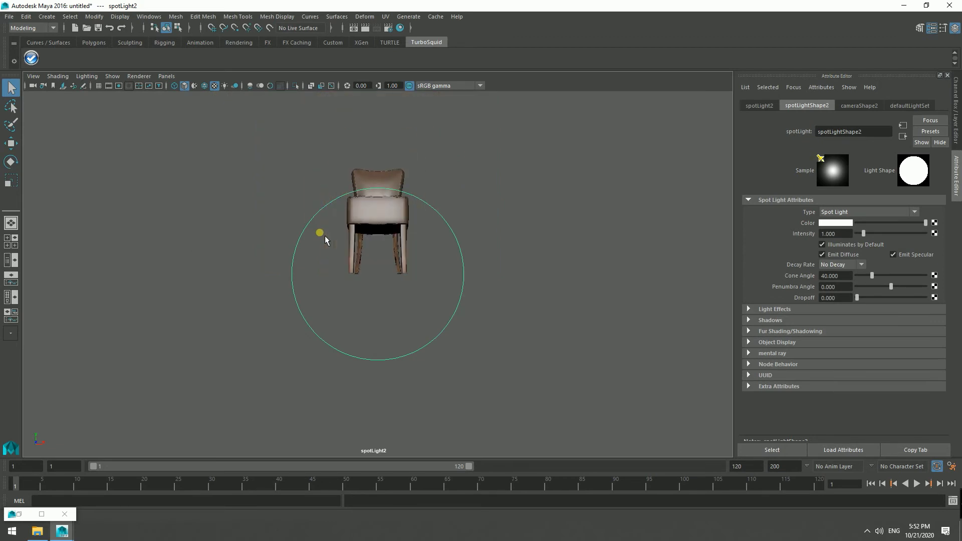
{"action": "mouse_move", "coordinate": [325, 235]}
{"action": "left_mouse_down", "text": "alt"}
{"action": "mouse_move", "coordinate": [426, 309]}
{"action": "mouse_move", "coordinate": [386, 300]}
{"action": "left_mouse_up", "text": "alt"}
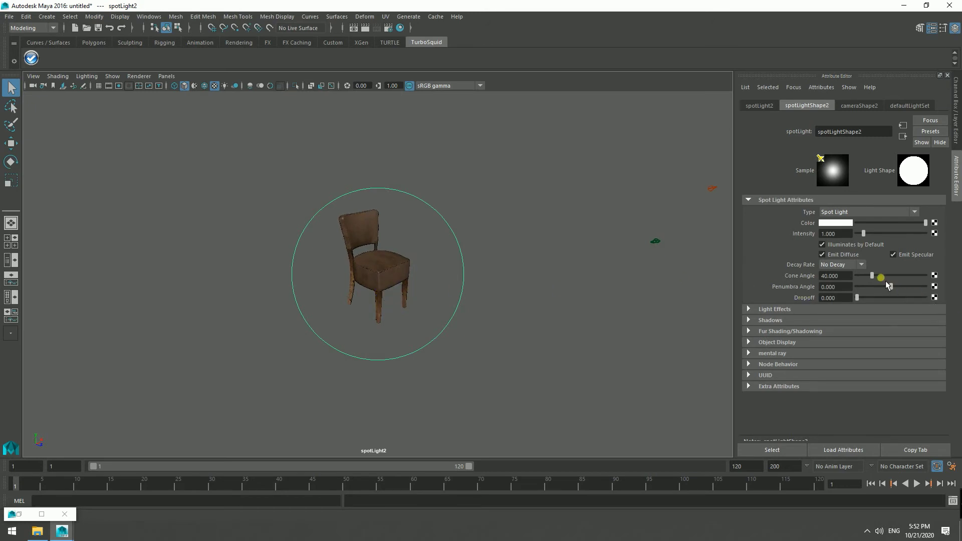
{"action": "mouse_move", "coordinate": [874, 276]}
{"action": "left_mouse_down"}
{"action": "mouse_move", "coordinate": [886, 278]}
{"action": "mouse_move", "coordinate": [869, 302]}
{"action": "left_mouse_up"}
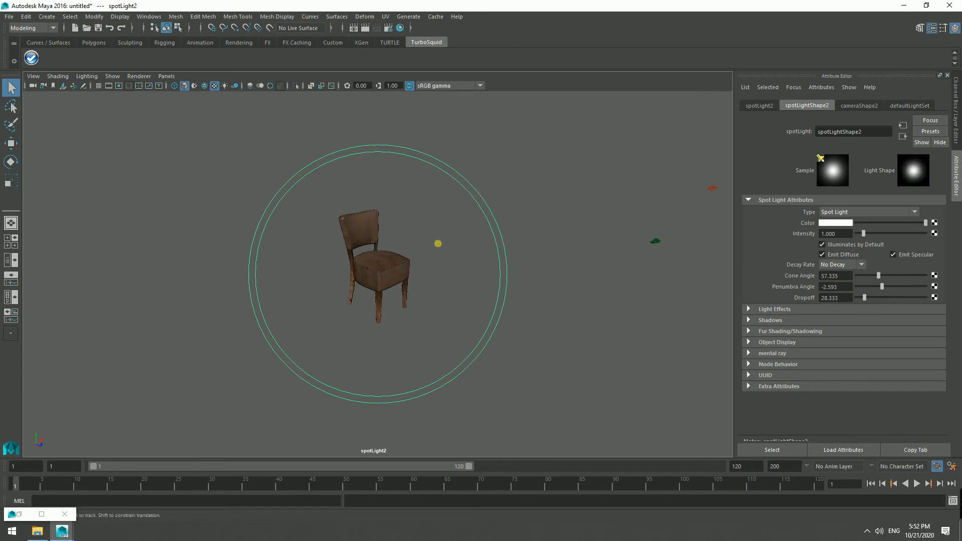
- Give spotLight2 intensity 300 and Linear decay
{"action": "mouse_move", "coordinate": [440, 250]}
{"action": "left_mouse_down", "text": "alt"}
{"action": "mouse_move", "coordinate": [448, 256]}
{"action": "mouse_move", "coordinate": [427, 249]}
{"action": "left_mouse_up", "text": "alt"}
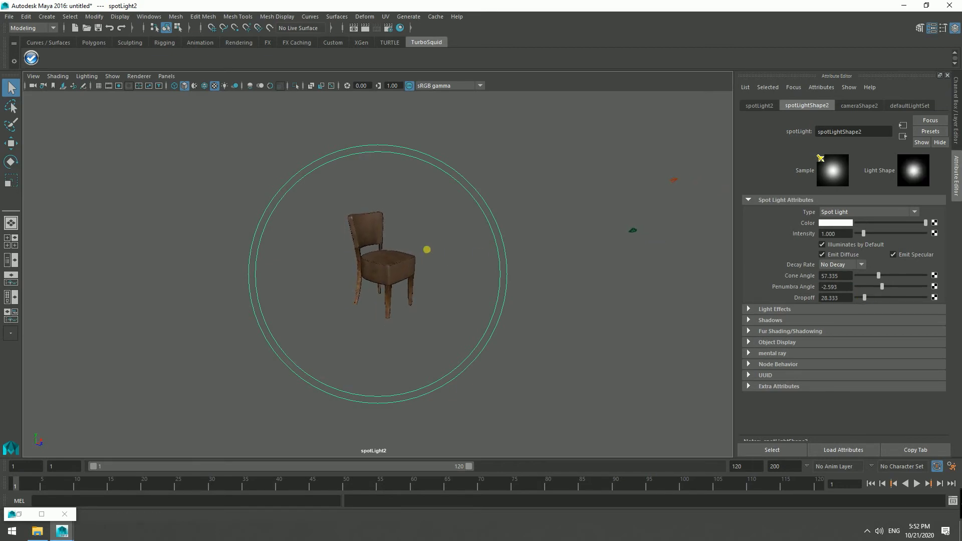
{"action": "left_click_drag", "start_coordinate": [847, 236], "coordinate": [814, 233]}
{"action": "type", "text": "00"}
{"action": "left_click", "coordinate": [861, 265]}
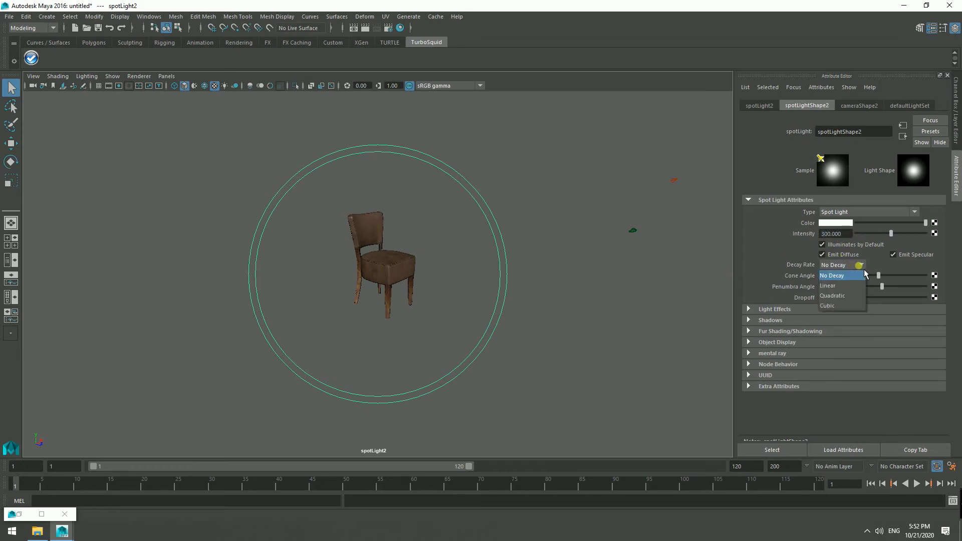
{"action": "left_click", "coordinate": [846, 286]}
- Render a test frame of the chair's front from the persp view
{"action": "left_click", "coordinate": [11, 222]}
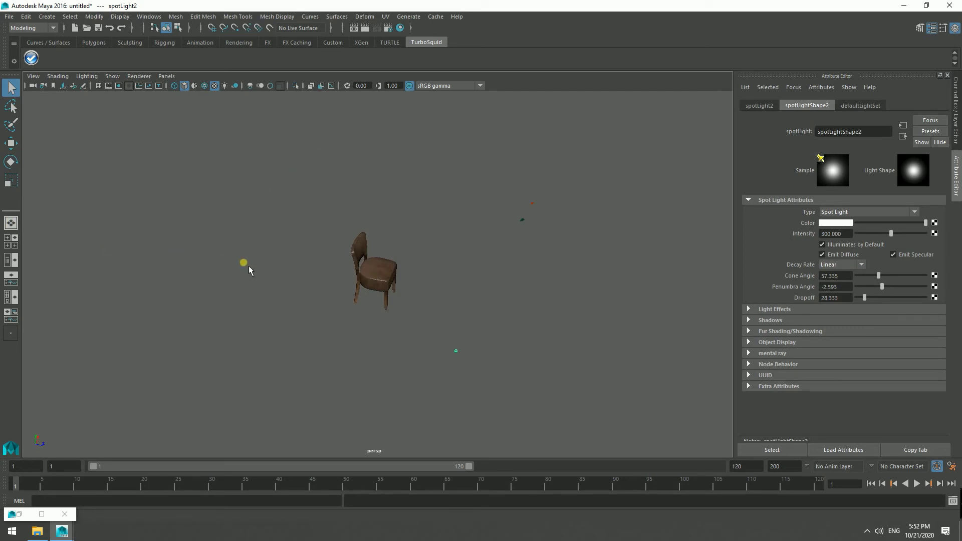
{"action": "mouse_move", "coordinate": [360, 282]}
{"action": "left_mouse_down", "text": "alt"}
{"action": "mouse_move", "coordinate": [427, 316]}
{"action": "mouse_move", "coordinate": [421, 333]}
{"action": "mouse_move", "coordinate": [464, 322]}
{"action": "mouse_move", "coordinate": [398, 319]}
{"action": "mouse_move", "coordinate": [332, 302]}
{"action": "mouse_move", "coordinate": [336, 291]}
{"action": "left_mouse_up", "text": "alt"}
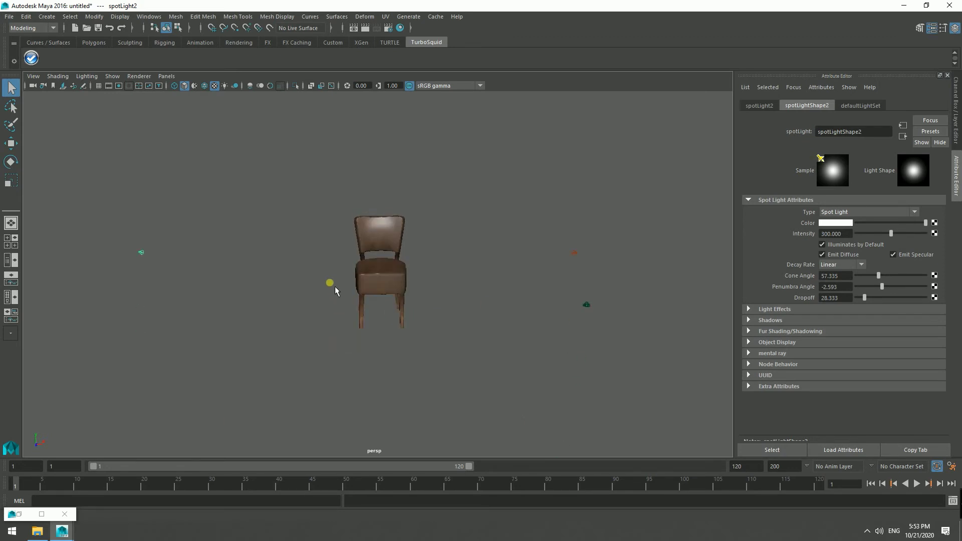
{"action": "left_click", "coordinate": [353, 28]}
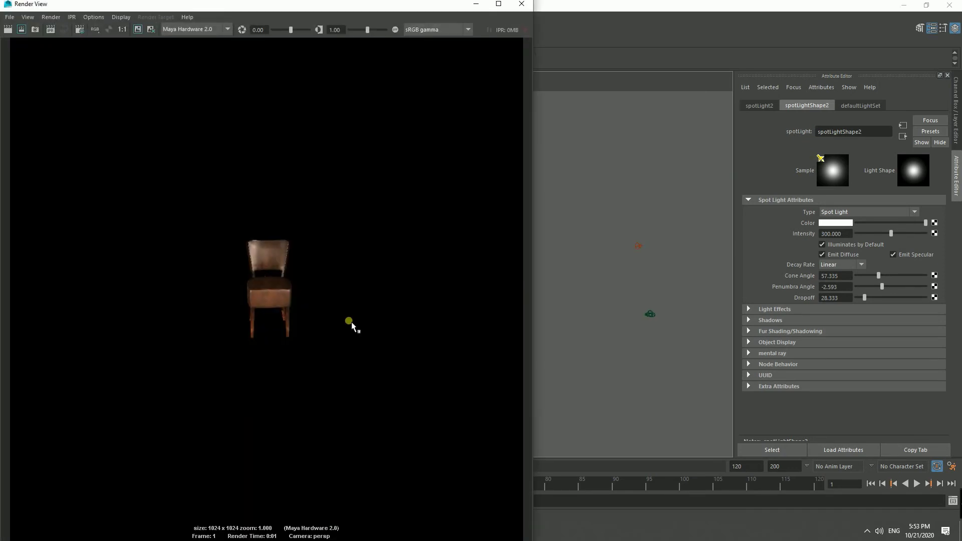
{"action": "left_click", "coordinate": [477, 5]}
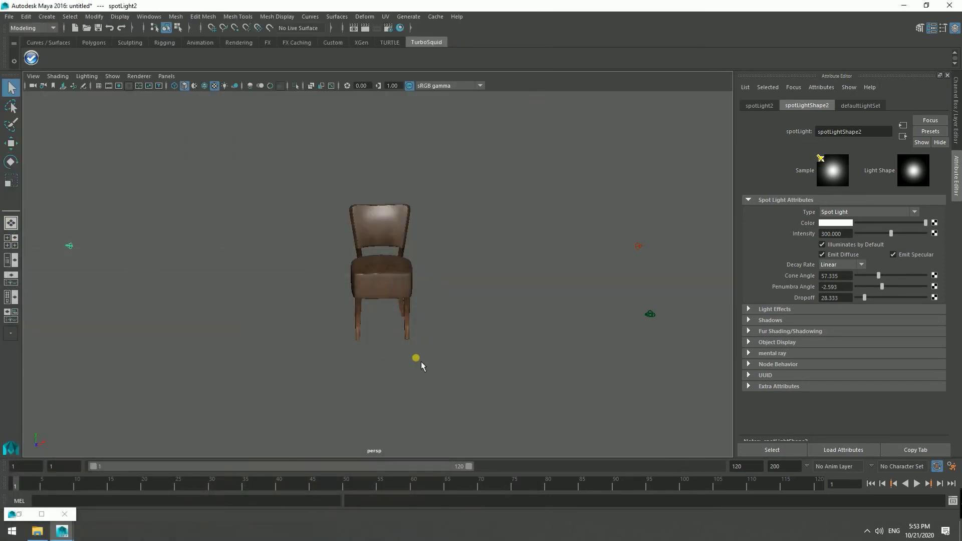
{"action": "scroll", "coordinate": [425, 362], "scroll_direction": "down", "scroll_amount": 2}
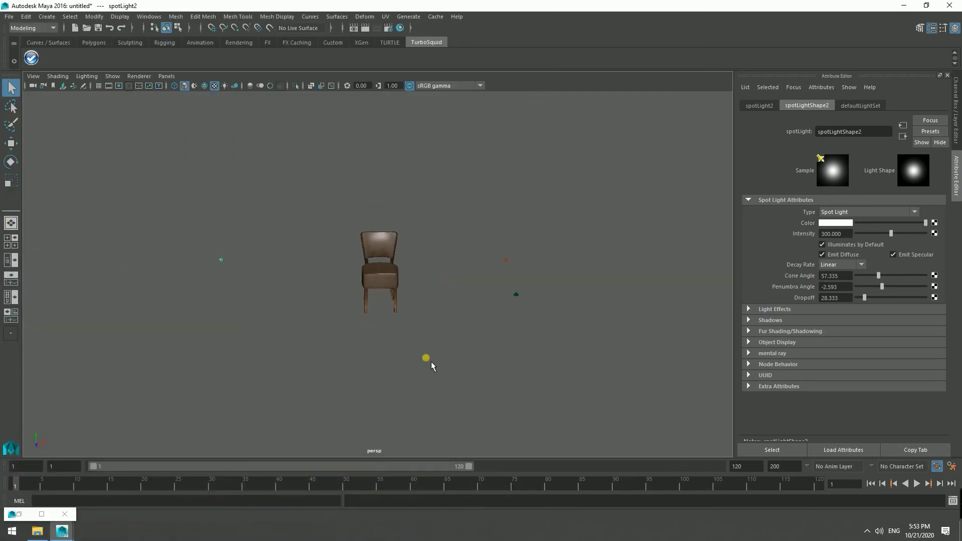
- Create a third spot light and view the scene through it
{"action": "left_click", "coordinate": [47, 16]}
{"action": "mouse_move", "coordinate": [61, 72]}
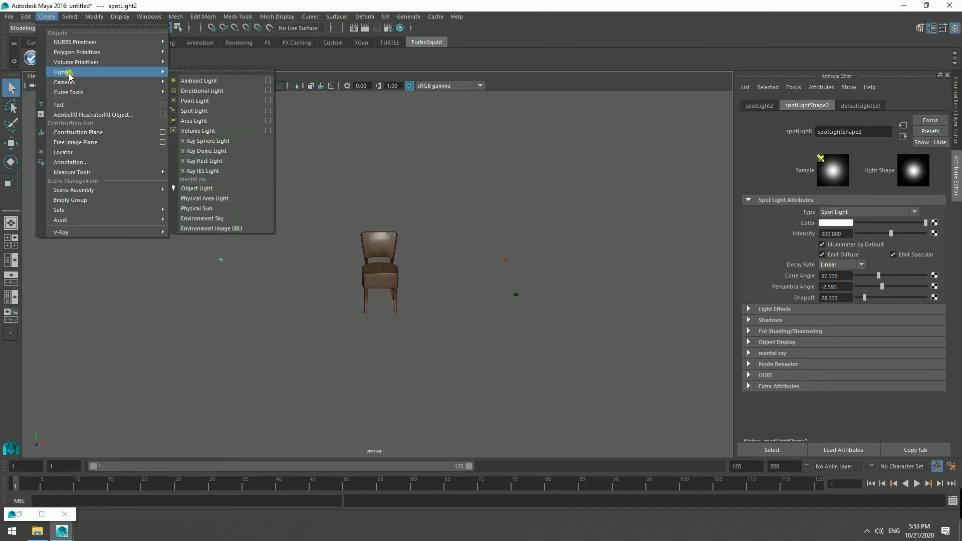
{"action": "left_click", "coordinate": [209, 110]}
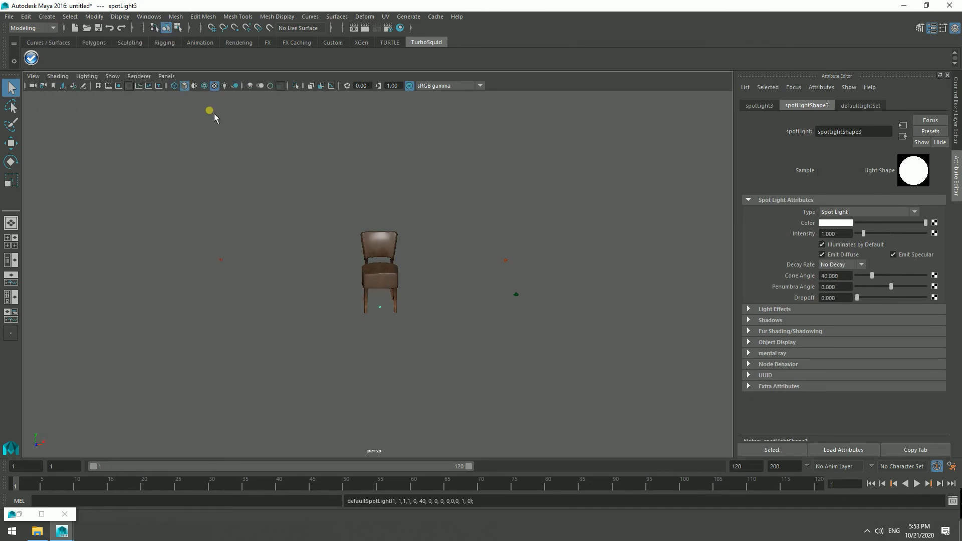
{"action": "left_click", "coordinate": [167, 76]}
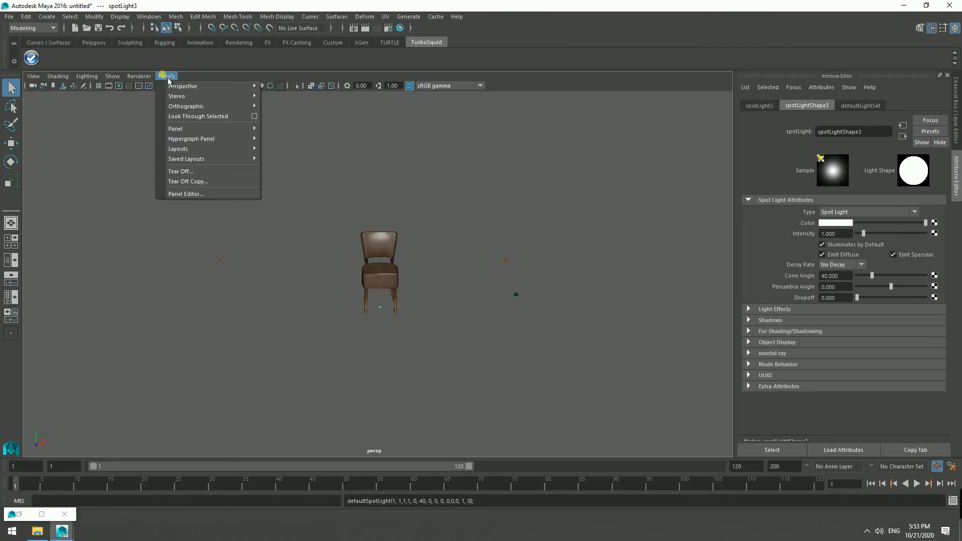
{"action": "left_click", "coordinate": [191, 117]}
- Aim spotLight3 at the chair's back with cone 57.335, penumbra -2.148, dropoff 26.333
{"action": "mouse_move", "coordinate": [332, 251]}
{"action": "left_mouse_down", "text": "alt"}
{"action": "mouse_move", "coordinate": [483, 311]}
{"action": "mouse_move", "coordinate": [397, 302]}
{"action": "mouse_move", "coordinate": [399, 279]}
{"action": "left_mouse_up", "text": "alt"}
{"action": "scroll", "coordinate": [446, 295], "scroll_direction": "down", "scroll_amount": 5}
{"action": "middle_click_drag", "start_coordinate": [399, 279], "coordinate": [408, 289], "text": "alt"}
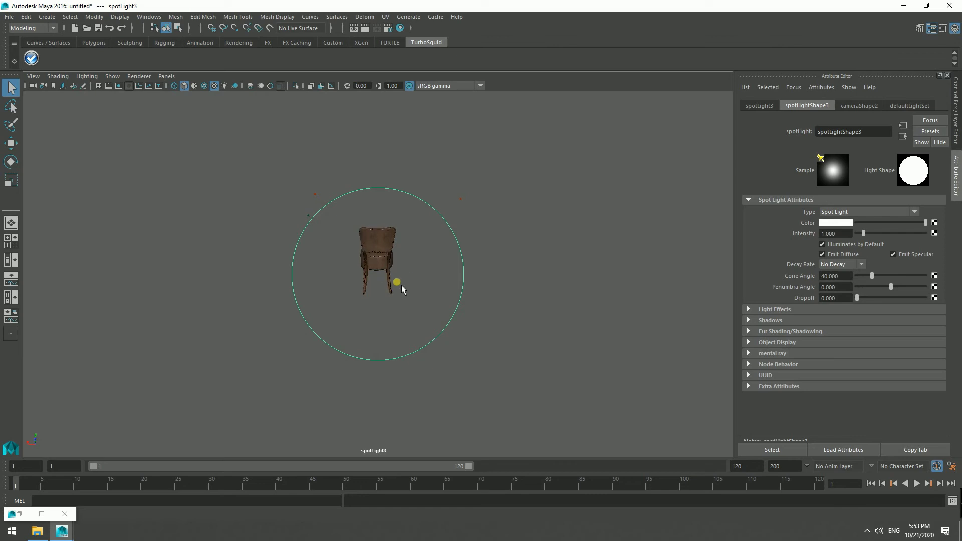
{"action": "left_click_drag", "start_coordinate": [399, 281], "coordinate": [396, 279], "text": "alt"}
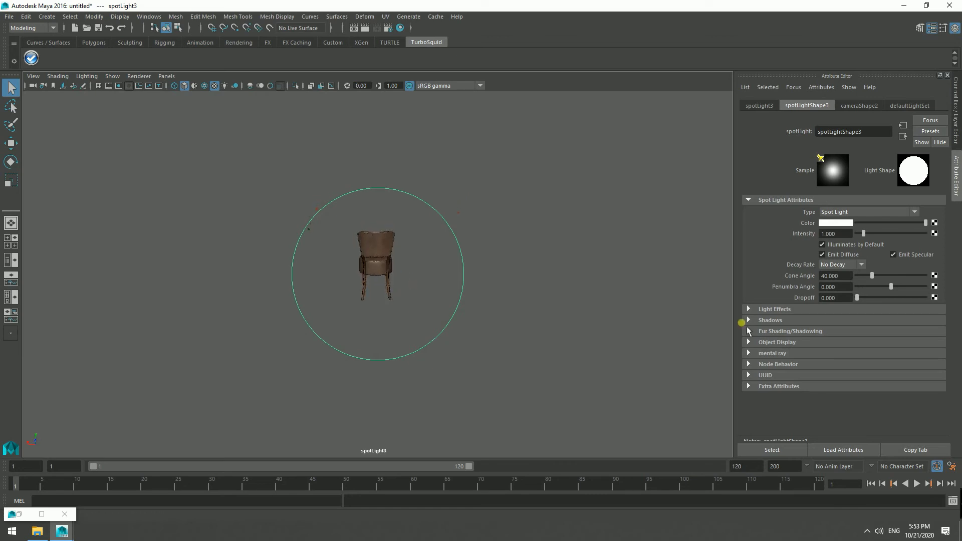
{"action": "left_click_drag", "start_coordinate": [877, 284], "coordinate": [884, 281]}
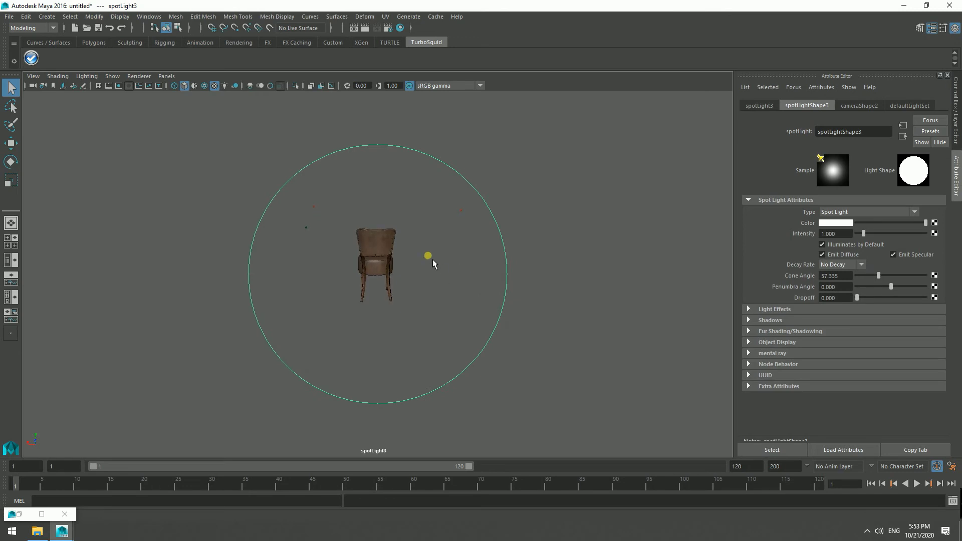
{"action": "left_click_drag", "start_coordinate": [433, 264], "coordinate": [432, 268], "text": "alt"}
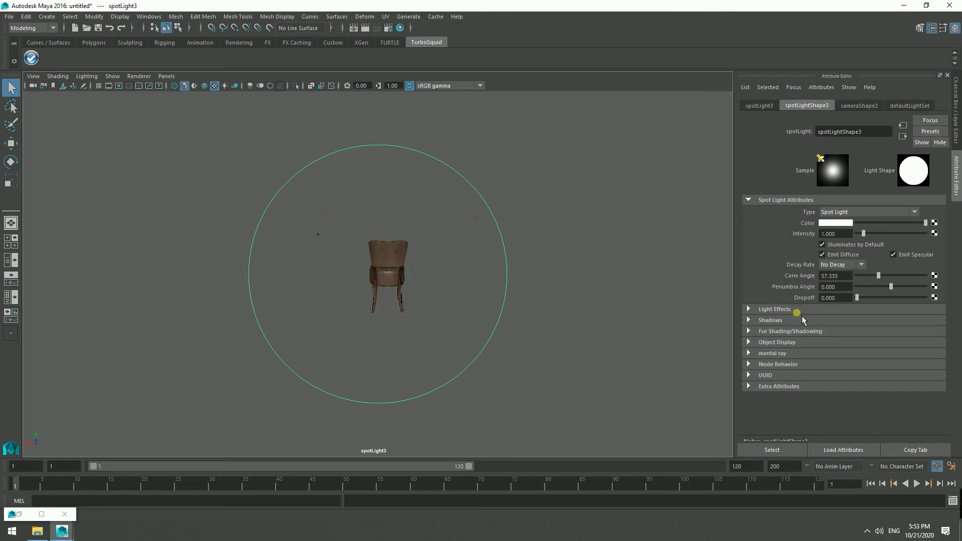
{"action": "left_click_drag", "start_coordinate": [891, 288], "coordinate": [873, 304]}
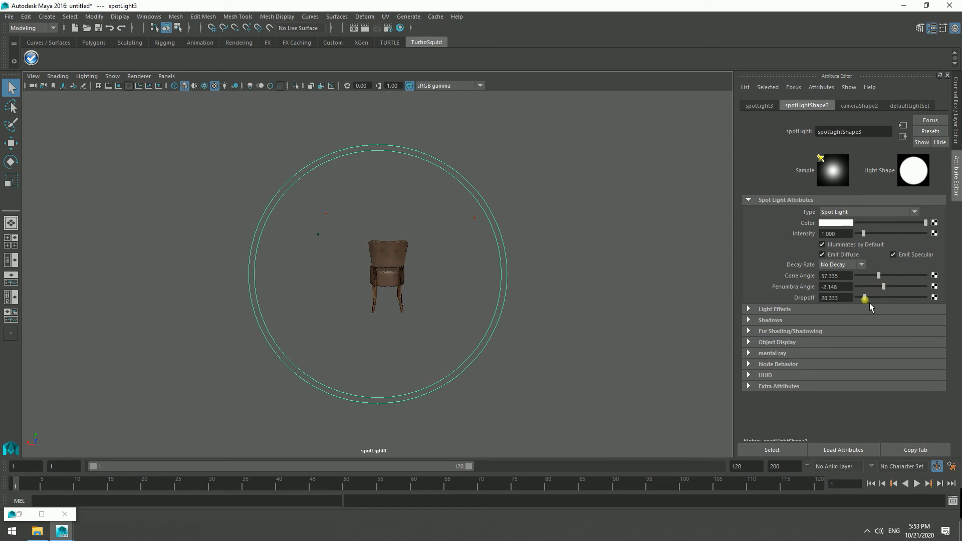
{"action": "left_click_drag", "start_coordinate": [408, 282], "coordinate": [396, 274], "text": "alt"}
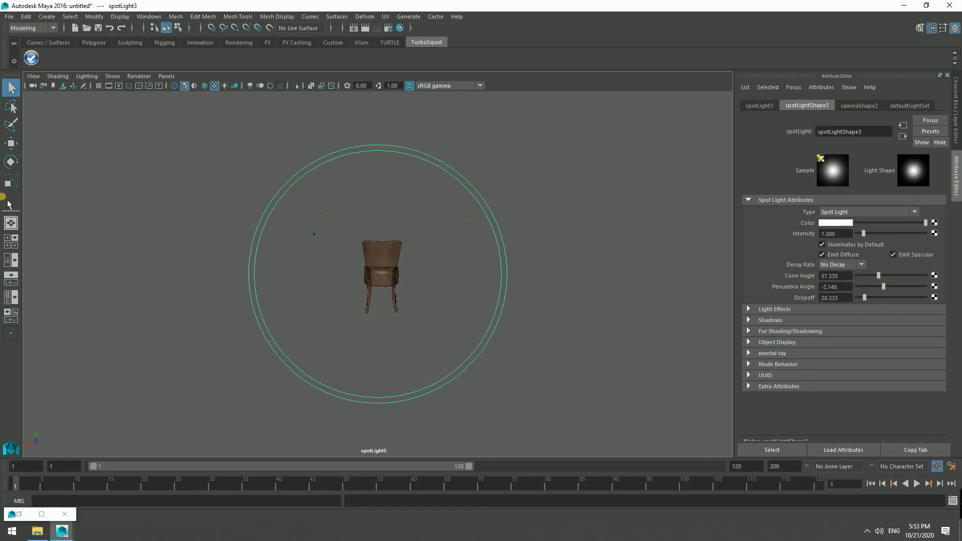
{"action": "left_click", "coordinate": [11, 223]}
- Look through camera1, tumble it slightly, and render the chair in Maya Hardware 2.0
{"action": "left_click", "coordinate": [166, 76]}
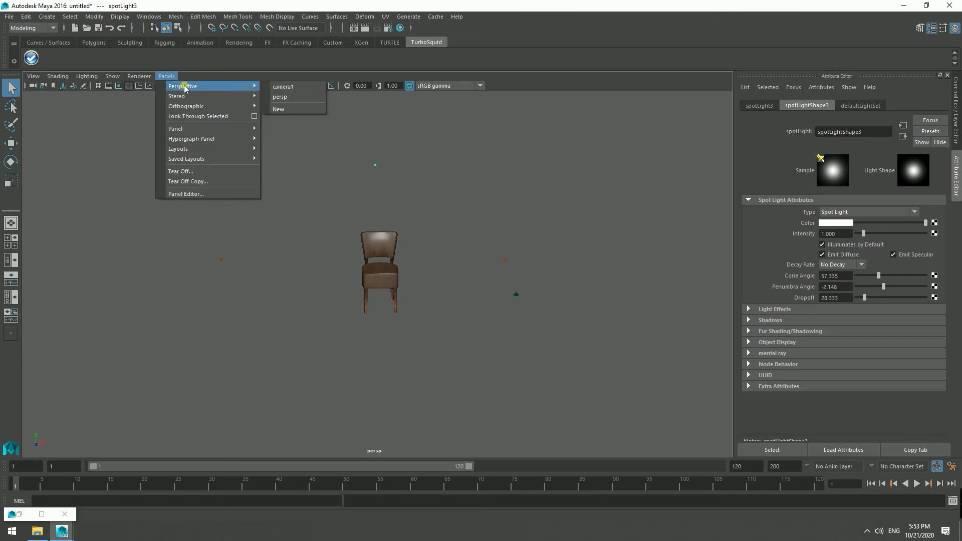
{"action": "left_click", "coordinate": [283, 86]}
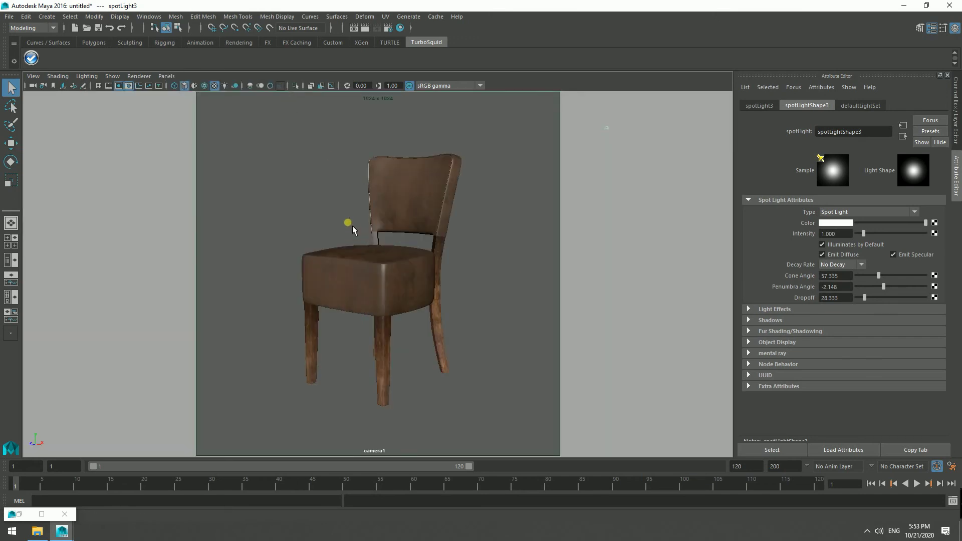
{"action": "left_click_drag", "start_coordinate": [353, 228], "coordinate": [370, 226], "text": "alt"}
{"action": "left_click", "coordinate": [369, 30]}
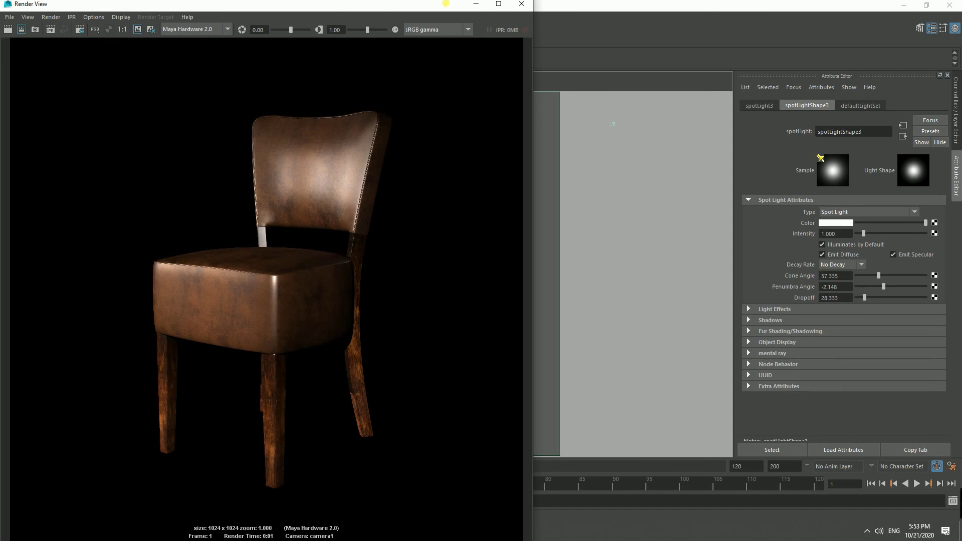
{"action": "left_click", "coordinate": [475, 6]}
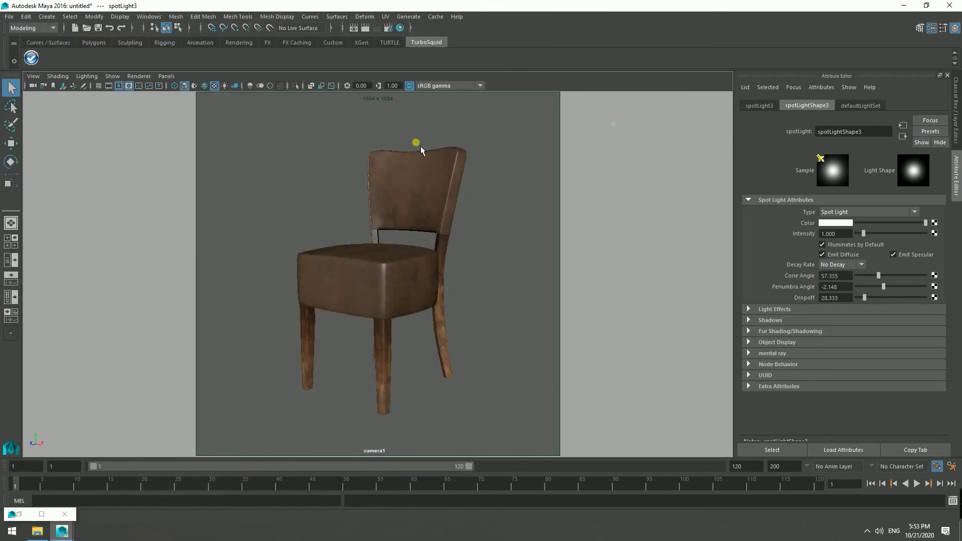
{"action": "left_click", "coordinate": [412, 181]}
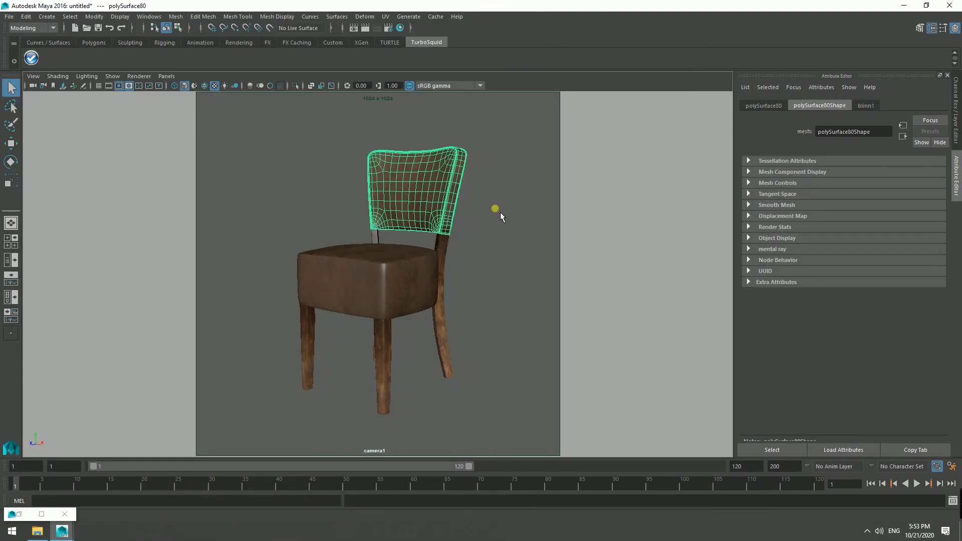
- Lower the leather blinn1 reflectivity from 0.500 to 0.358 and darken its specular colour
{"action": "left_click", "coordinate": [877, 114]}
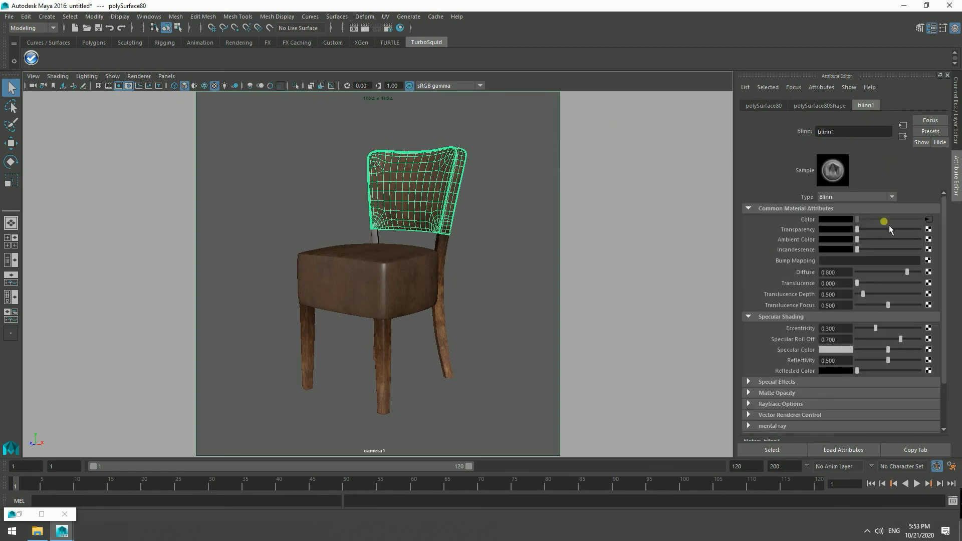
{"action": "left_click_drag", "start_coordinate": [886, 365], "coordinate": [877, 365]}
{"action": "left_click_drag", "start_coordinate": [892, 354], "coordinate": [873, 353]}
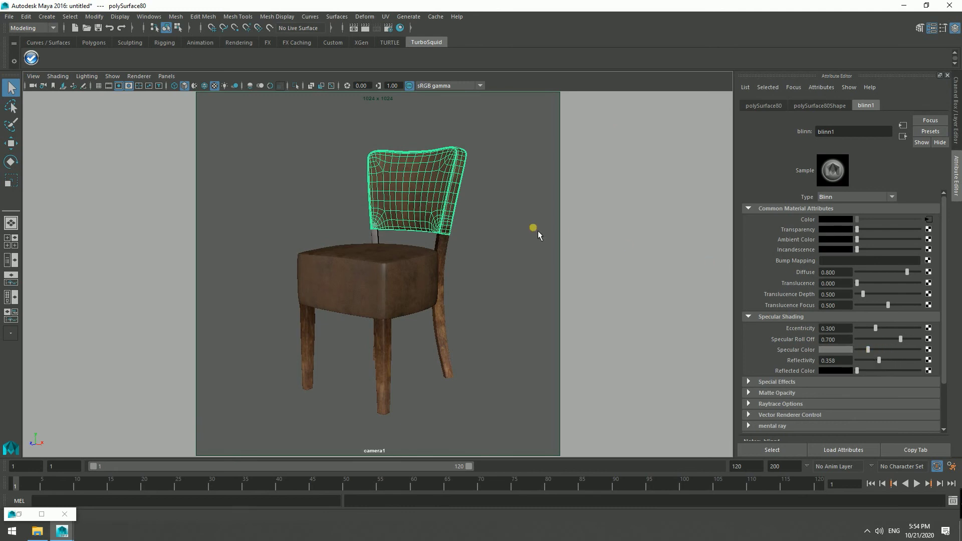
{"action": "left_click", "coordinate": [515, 235]}
- Render the framed chair, then turn camera1 to a side three-quarter view and render again
{"action": "key", "text": "f"}
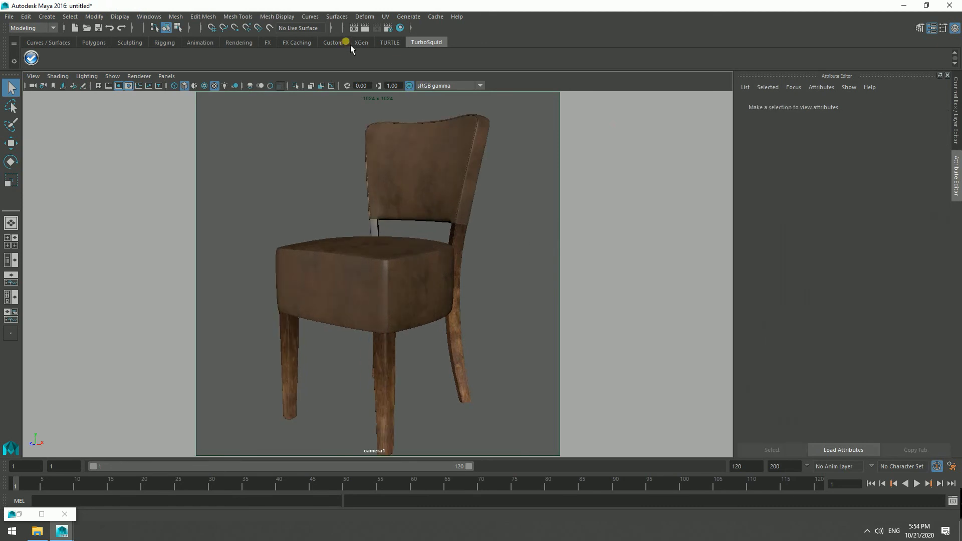
{"action": "left_click", "coordinate": [369, 32]}
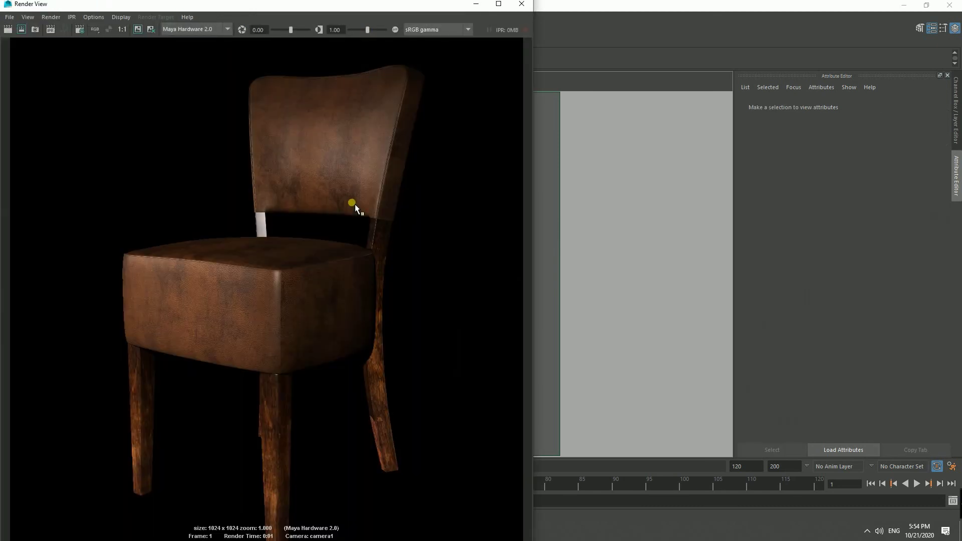
{"action": "scroll", "coordinate": [343, 298], "scroll_direction": "down", "scroll_amount": 1}
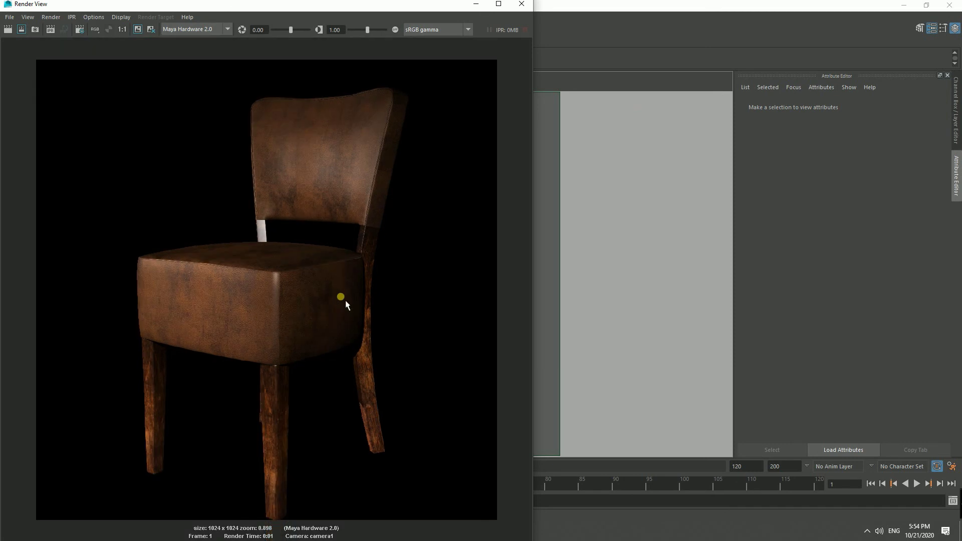
{"action": "left_click", "coordinate": [474, 5]}
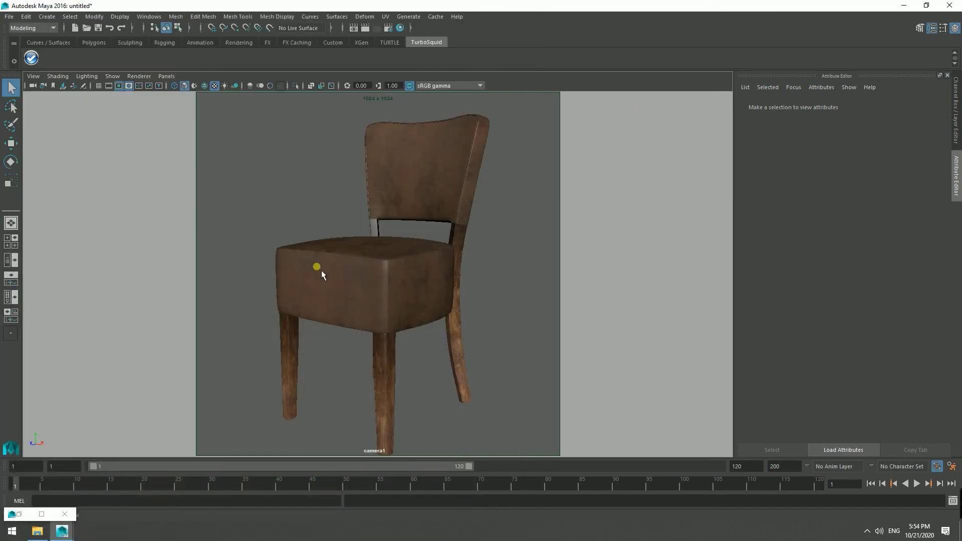
{"action": "mouse_move", "coordinate": [322, 270]}
{"action": "left_mouse_down", "text": "alt"}
{"action": "mouse_move", "coordinate": [423, 264]}
{"action": "mouse_move", "coordinate": [413, 271]}
{"action": "left_mouse_up", "text": "alt"}
{"action": "left_click", "coordinate": [371, 29]}
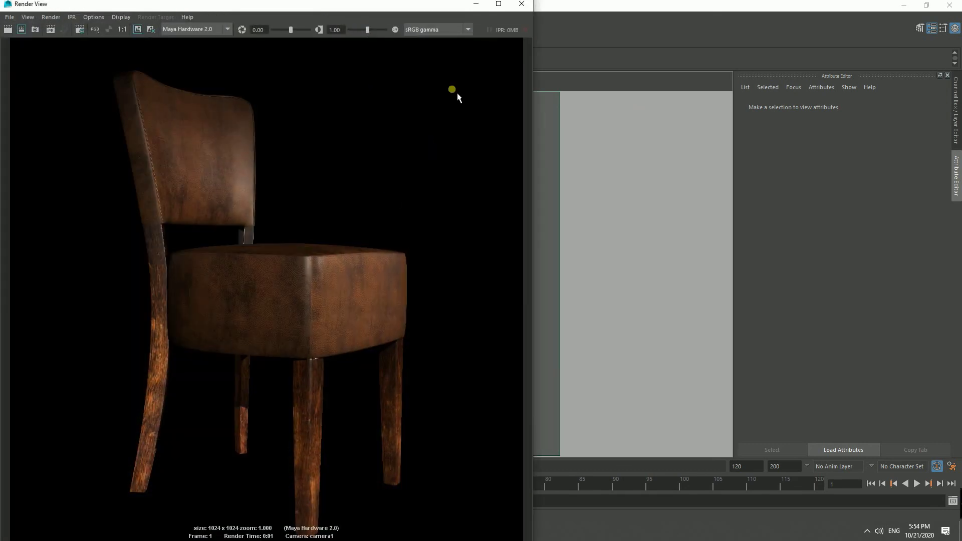
{"action": "left_click", "coordinate": [473, 10]}
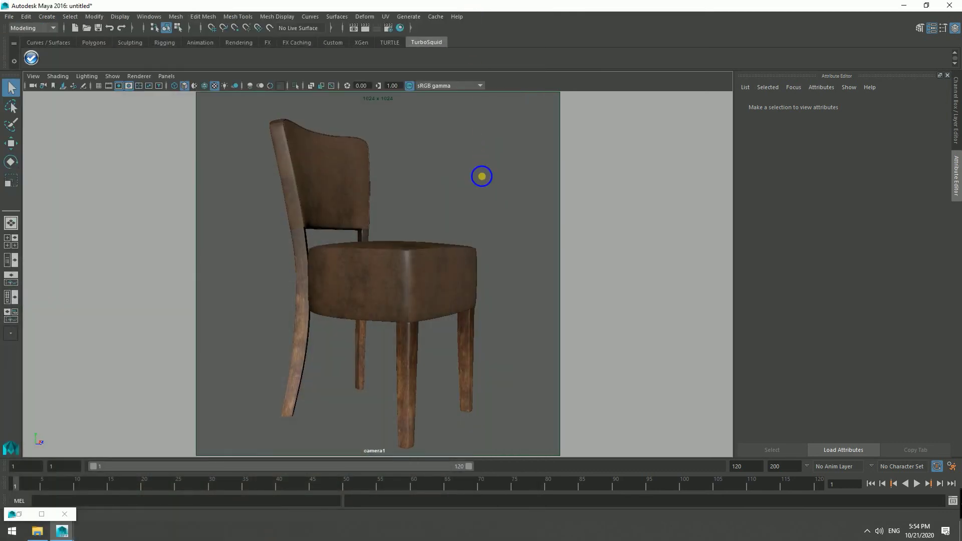
- Render camera1 from the rear at 1:1 size, then from the front three-quarter angle
{"action": "mouse_move", "coordinate": [483, 172]}
{"action": "left_mouse_down", "text": "alt"}
{"action": "mouse_move", "coordinate": [408, 189]}
{"action": "mouse_move", "coordinate": [477, 184]}
{"action": "mouse_move", "coordinate": [427, 185]}
{"action": "mouse_move", "coordinate": [438, 197]}
{"action": "left_mouse_up", "text": "alt"}
{"action": "left_click", "coordinate": [373, 31]}
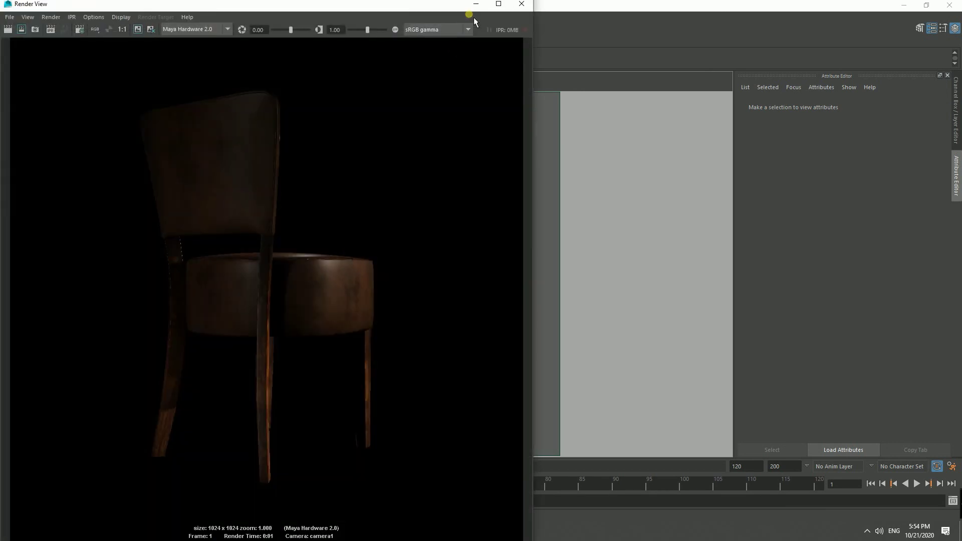
{"action": "left_click", "coordinate": [491, 7]}
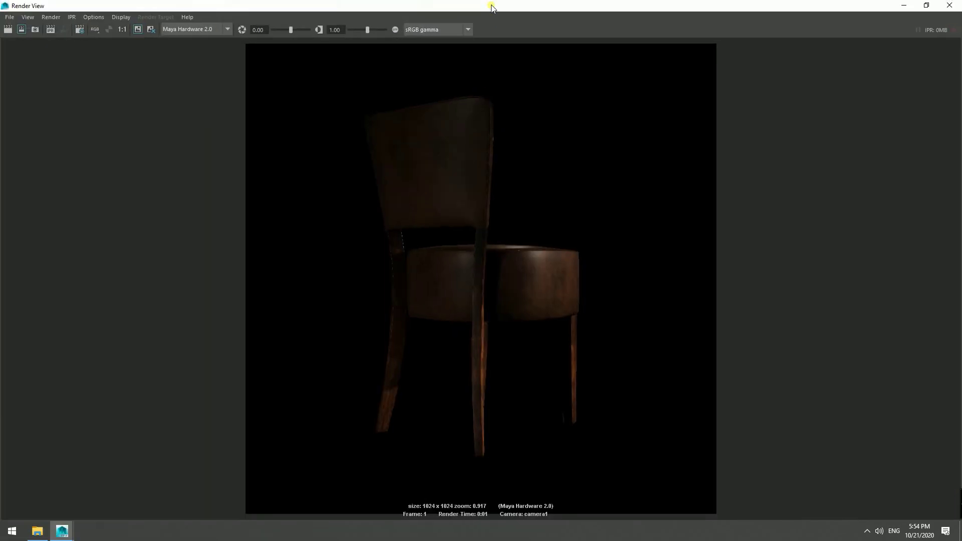
{"action": "left_click", "coordinate": [124, 33]}
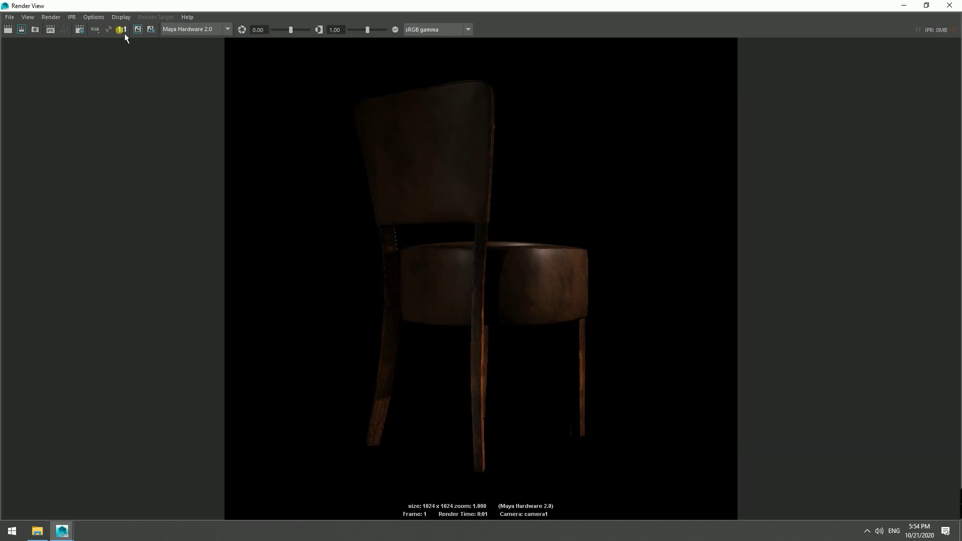
{"action": "left_click", "coordinate": [904, 5]}
{"action": "mouse_move", "coordinate": [470, 317]}
{"action": "left_mouse_down", "text": "alt"}
{"action": "mouse_move", "coordinate": [273, 303]}
{"action": "mouse_move", "coordinate": [365, 290]}
{"action": "mouse_move", "coordinate": [364, 305]}
{"action": "mouse_move", "coordinate": [345, 286]}
{"action": "mouse_move", "coordinate": [422, 295]}
{"action": "left_mouse_up", "text": "alt"}
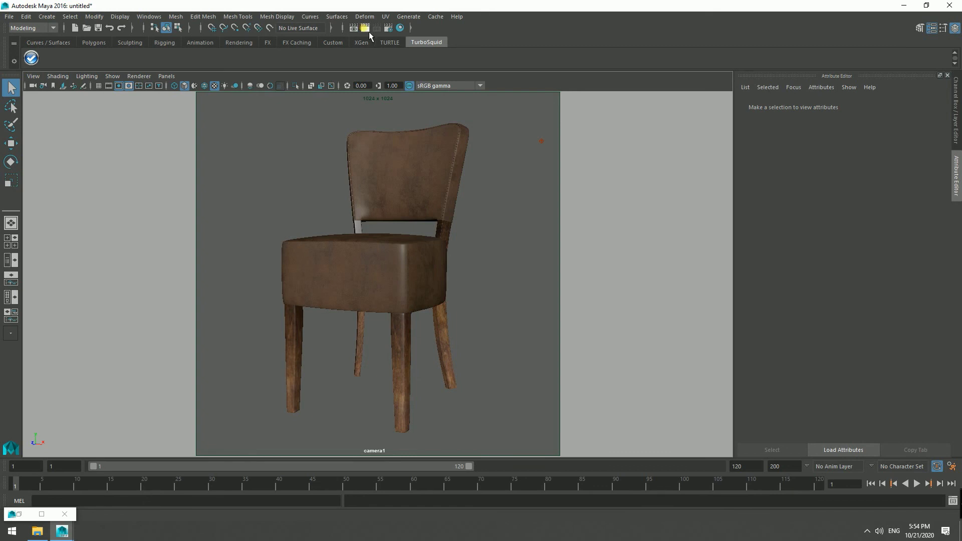
{"action": "left_click", "coordinate": [369, 32]}
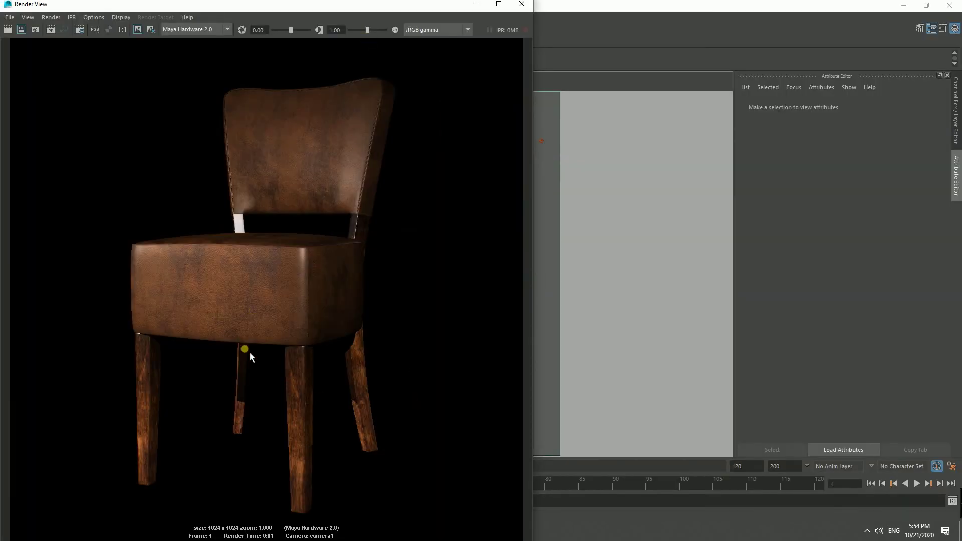